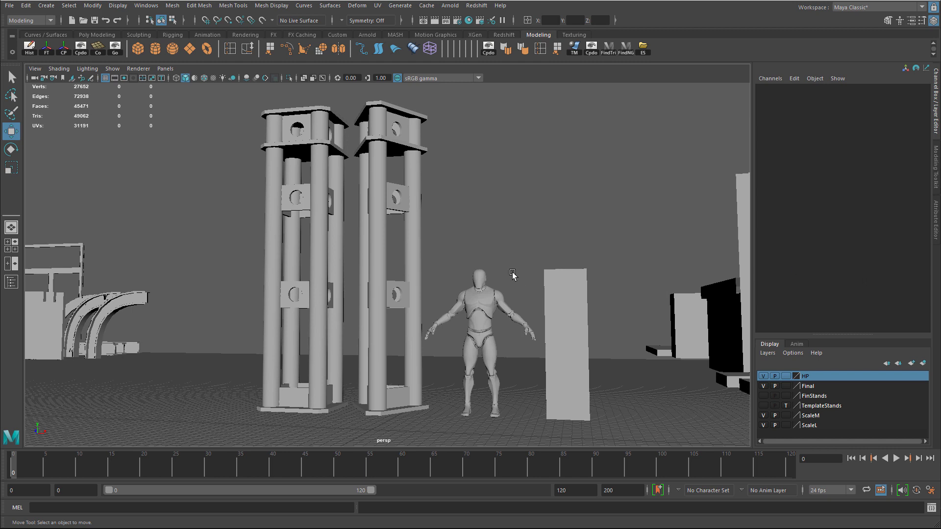
Select the mannequin and orbit to look down on the scene
click(480, 271)
click(528, 239)
click(488, 290)
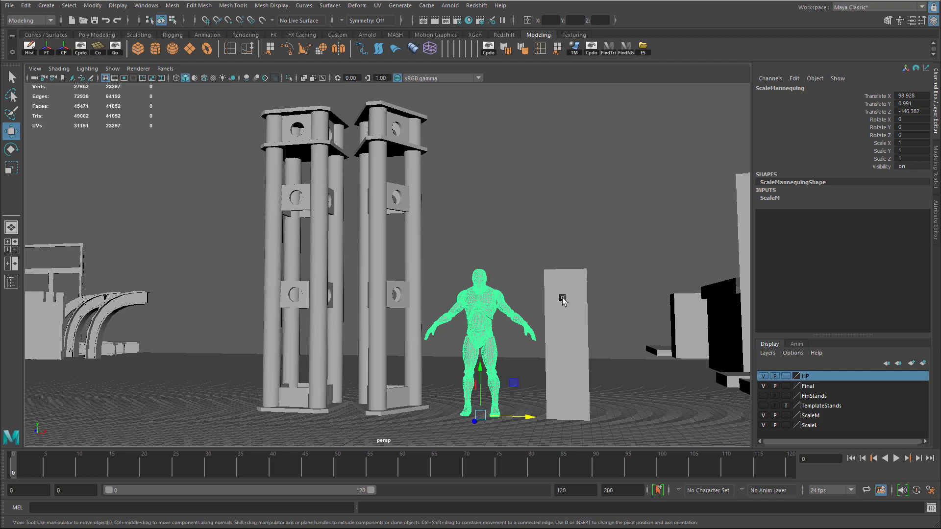
alt+drag(580, 303, 560, 251)
alt+right_drag(560, 251, 556, 289)
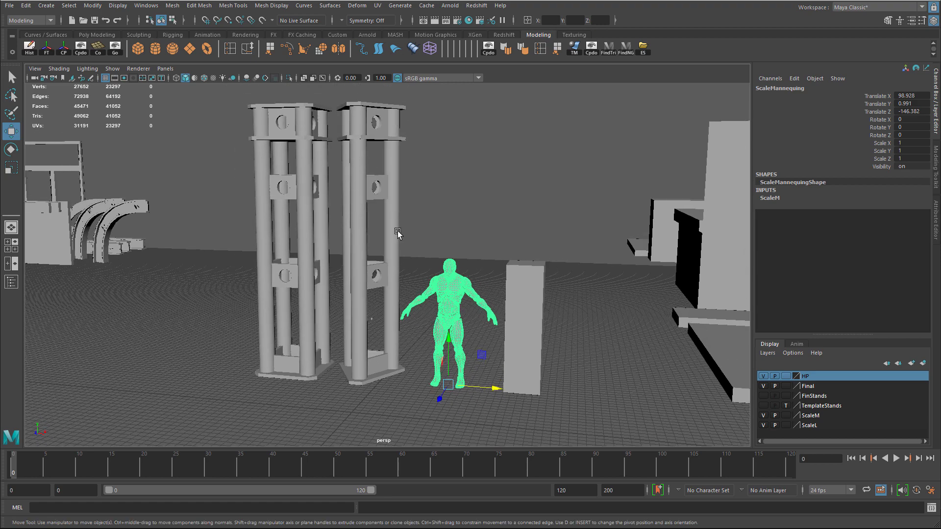
Hide the ScaleM layer's mannequin to inspect the tall scale box, then show it again
click(763, 416)
click(509, 299)
alt+right_drag(510, 299, 586, 309)
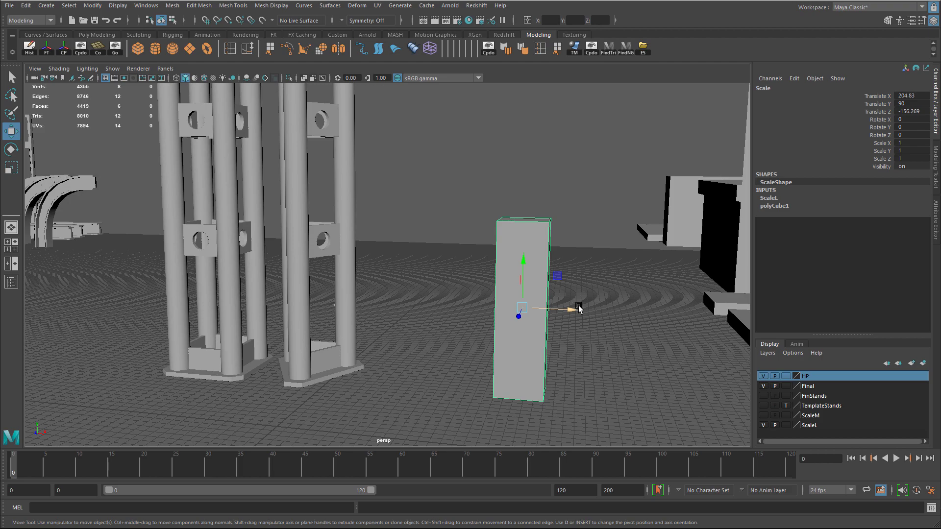
alt+drag(590, 242, 559, 291)
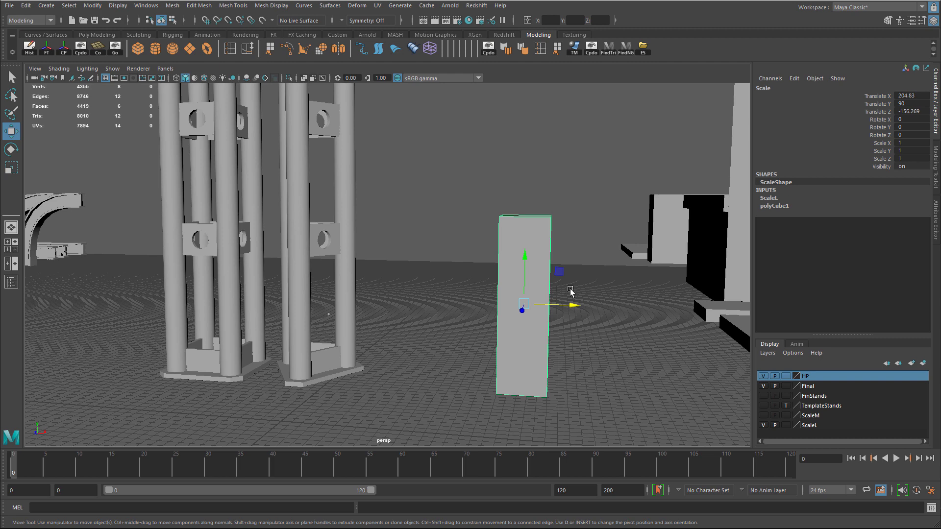
click(763, 415)
Zoom in close to the mannequin, selecting it to check it
click(431, 277)
alt+drag(476, 299, 483, 294)
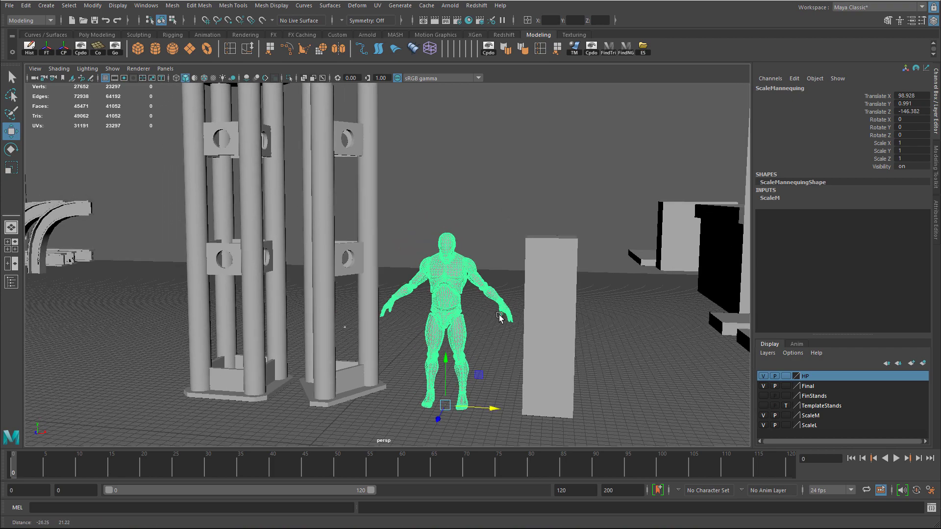
click(483, 294)
alt+right_drag(483, 295, 431, 274)
click(431, 275)
click(496, 309)
mouse_move(495, 309)
alt+right_down()
mouse_move(511, 339)
mouse_move(498, 312)
alt+right_up()
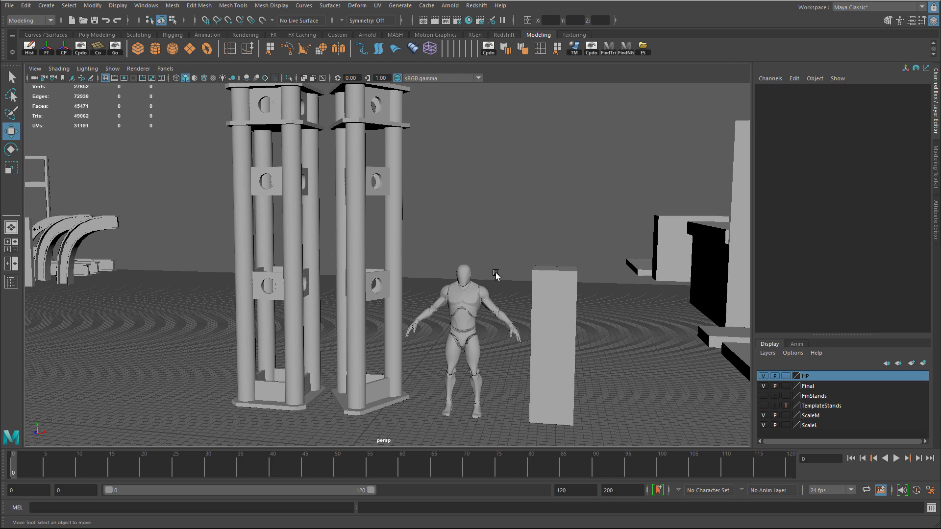
Compare the tall box with the mannequin, then open the Mannequin folder in the Content Browser
click(549, 293)
click(474, 293)
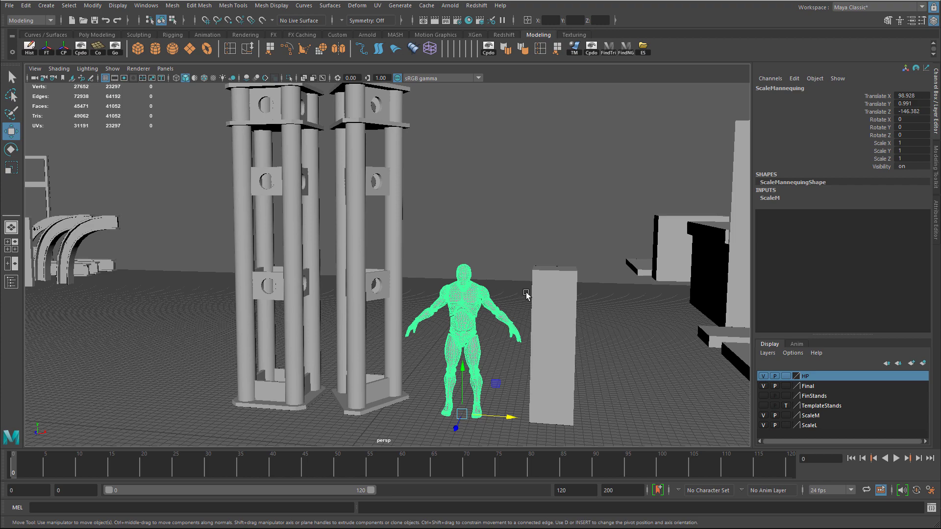
alt+drag(473, 293, 504, 214)
click(504, 214)
click(490, 274)
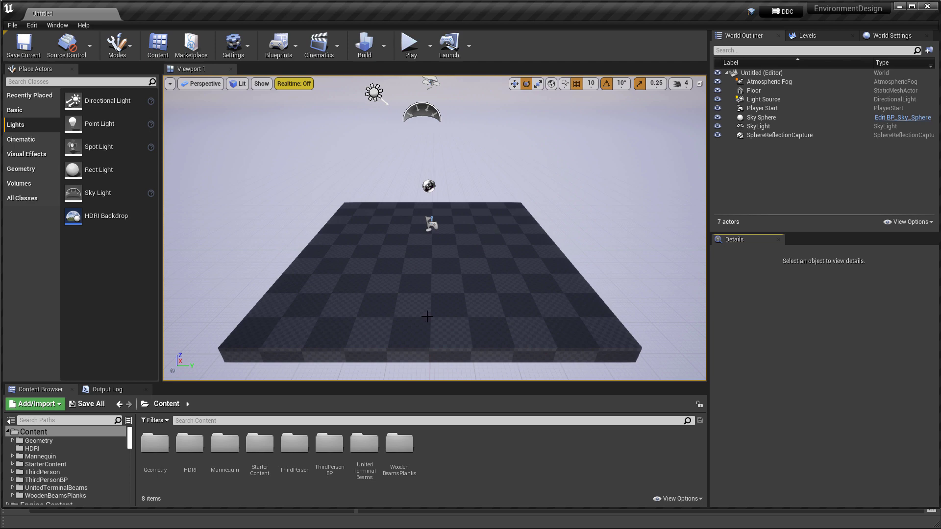
click(40, 457)
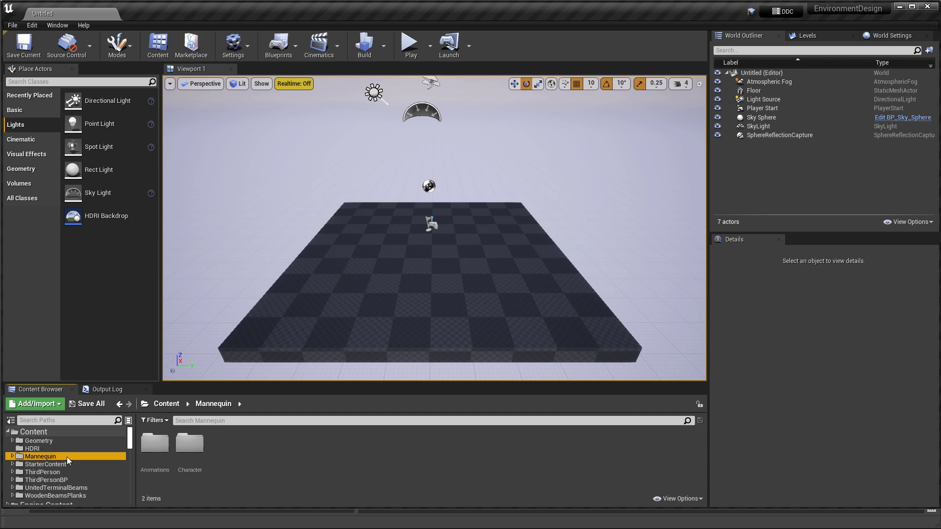
Add the Third Person Blueprint feature pack through Add Feature or Content Pack
click(54, 404)
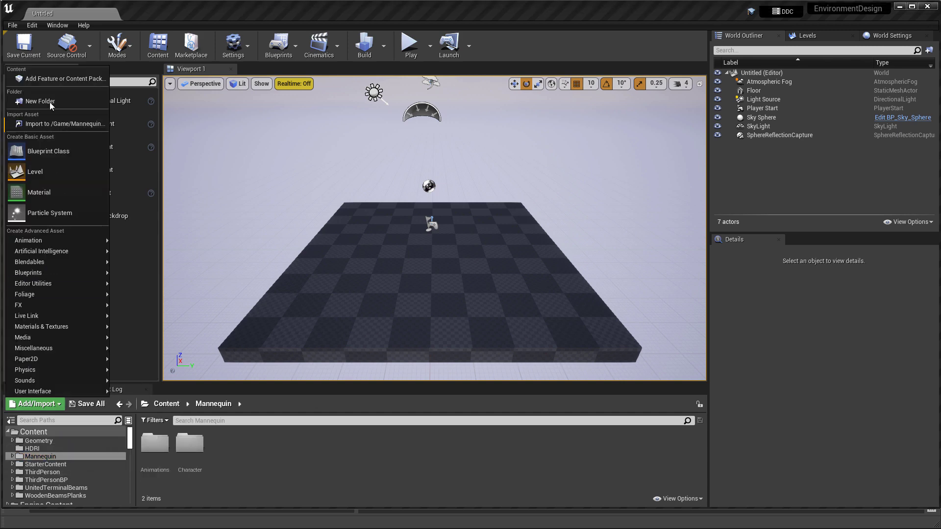
click(53, 80)
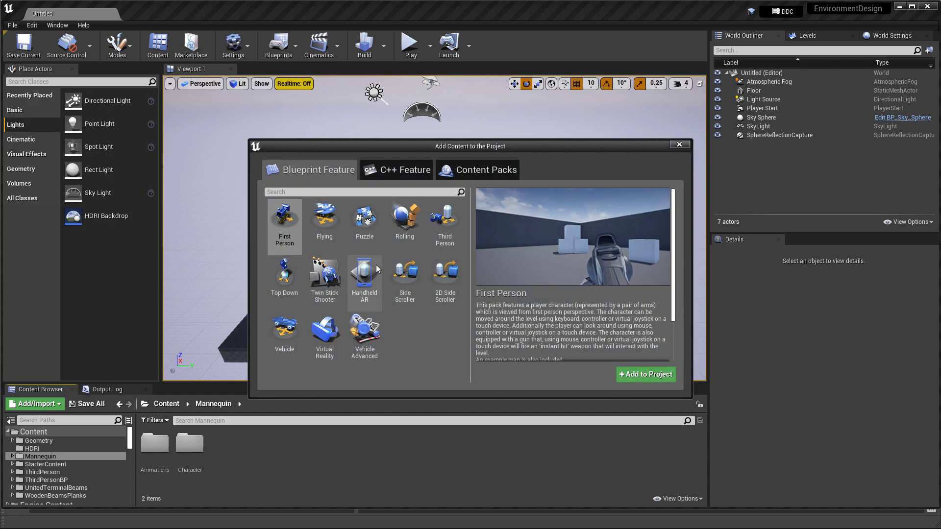
click(444, 225)
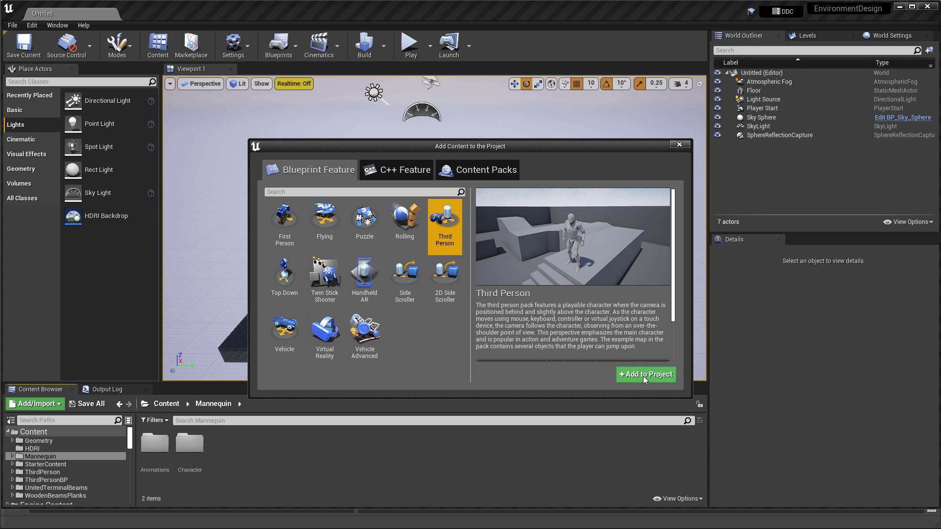
click(679, 145)
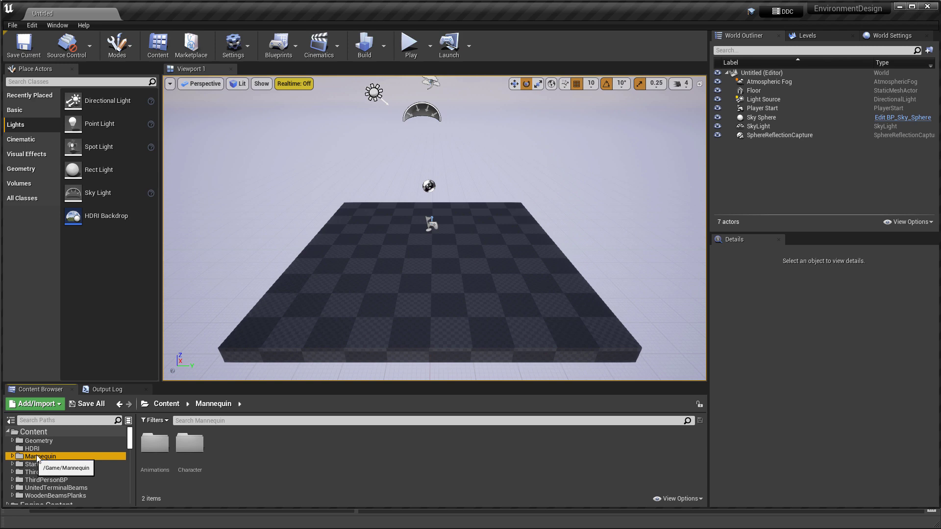
Open Mannequin/Character/Mesh and select the SK_Mannequin and SK_Mannequin_Female meshes
double_click(189, 446)
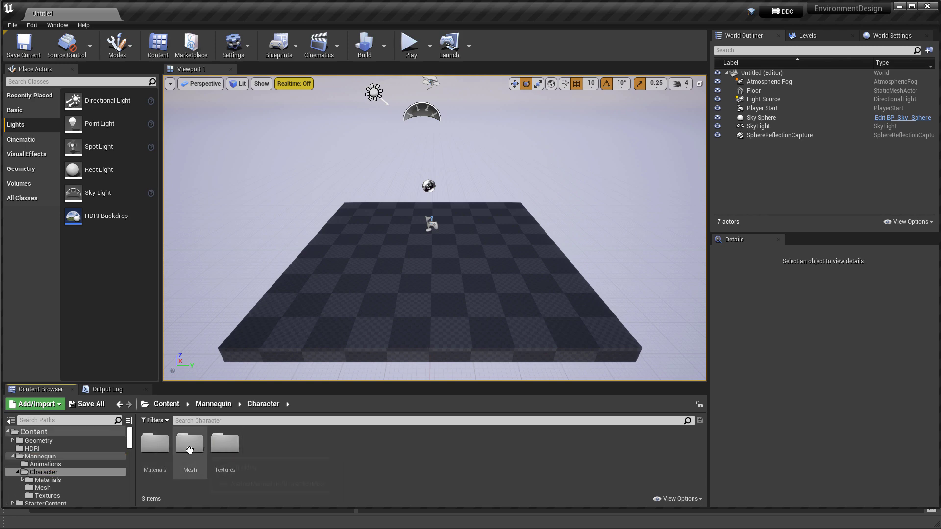
double_click(189, 446)
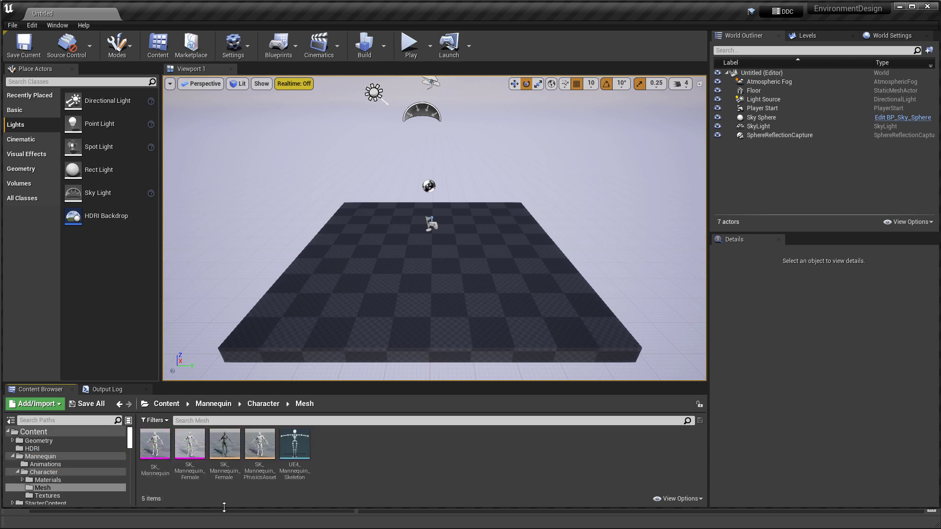
click(154, 447)
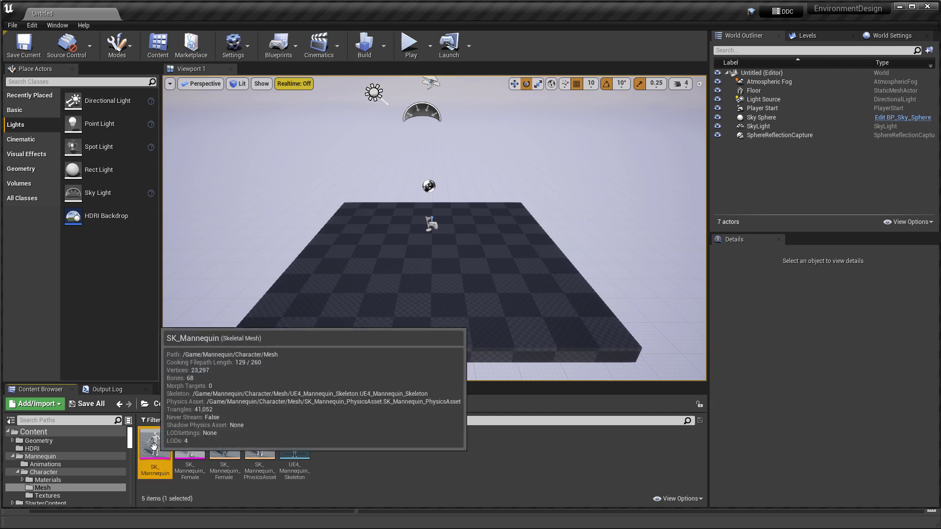
click(186, 448)
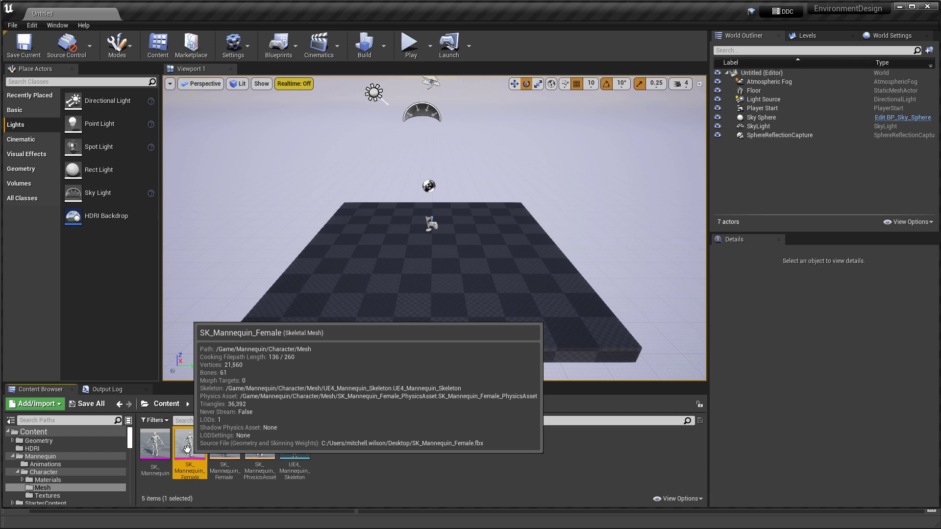
Export SK_Mannequin as an FBX file to D:\Downloads\Temp
right_click(152, 441)
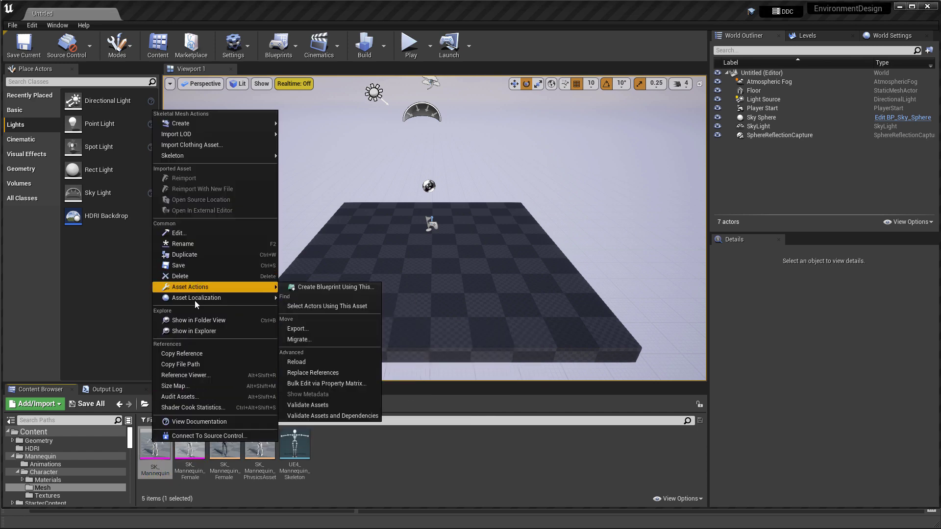
mouse_move(188, 289)
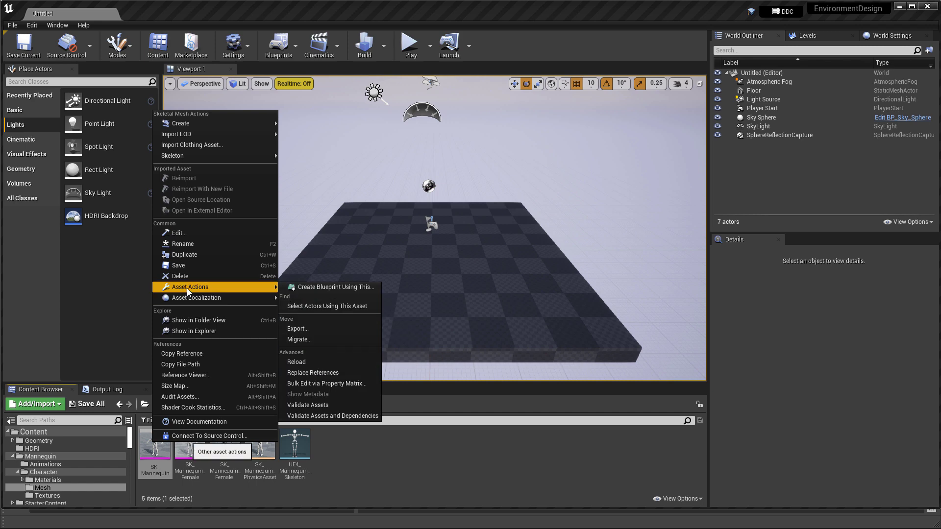
click(309, 327)
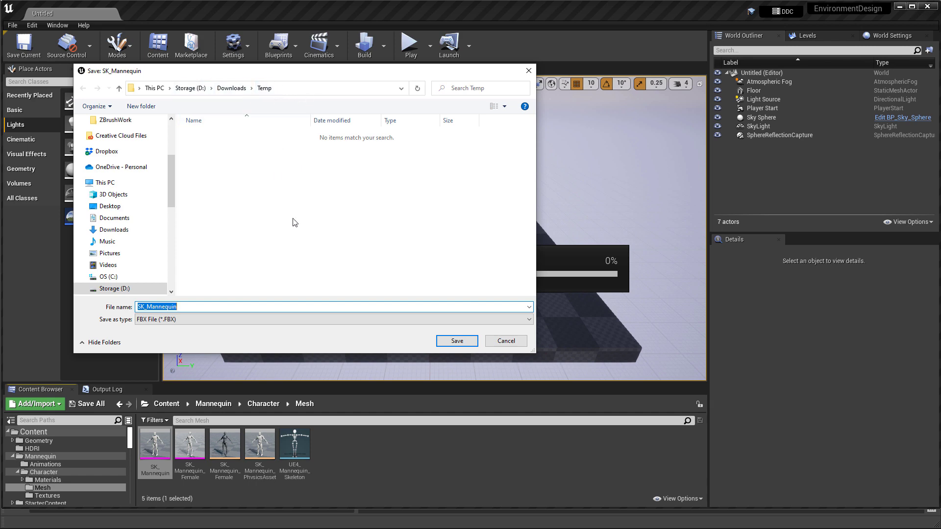
click(164, 321)
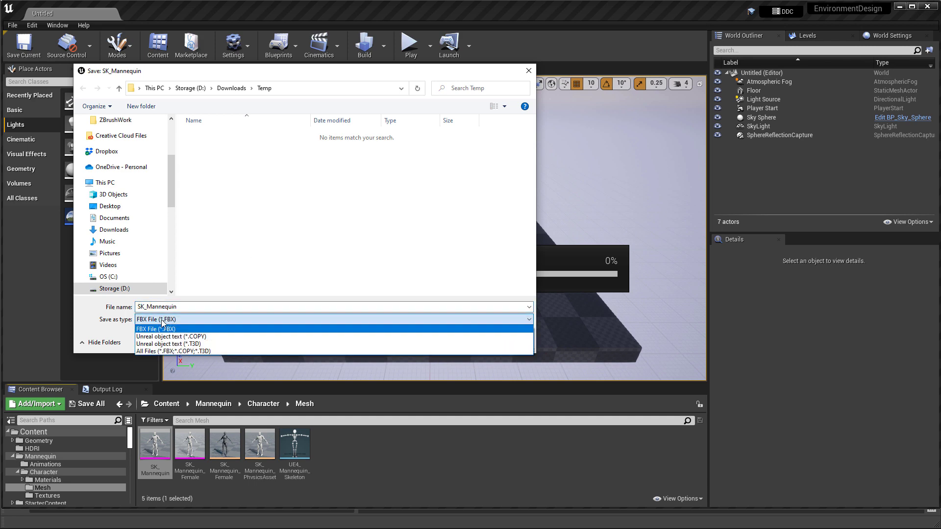
click(162, 323)
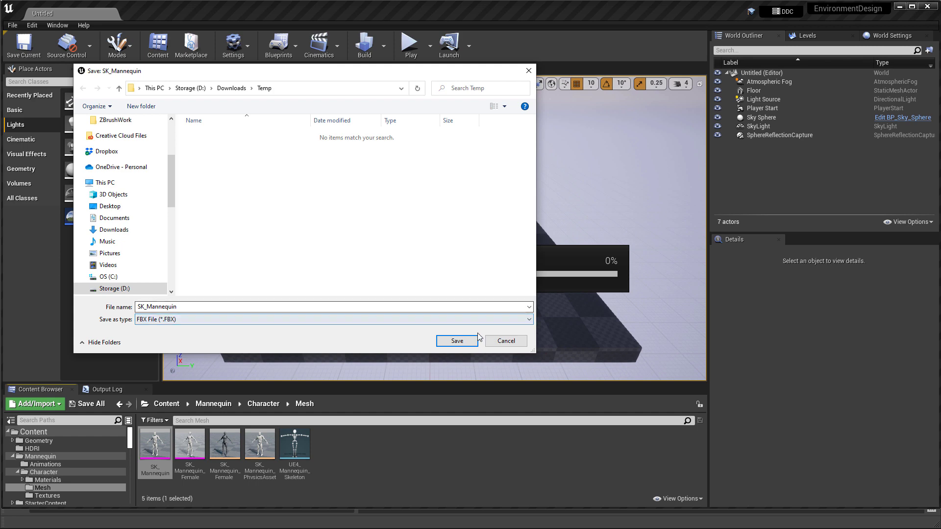
click(245, 307)
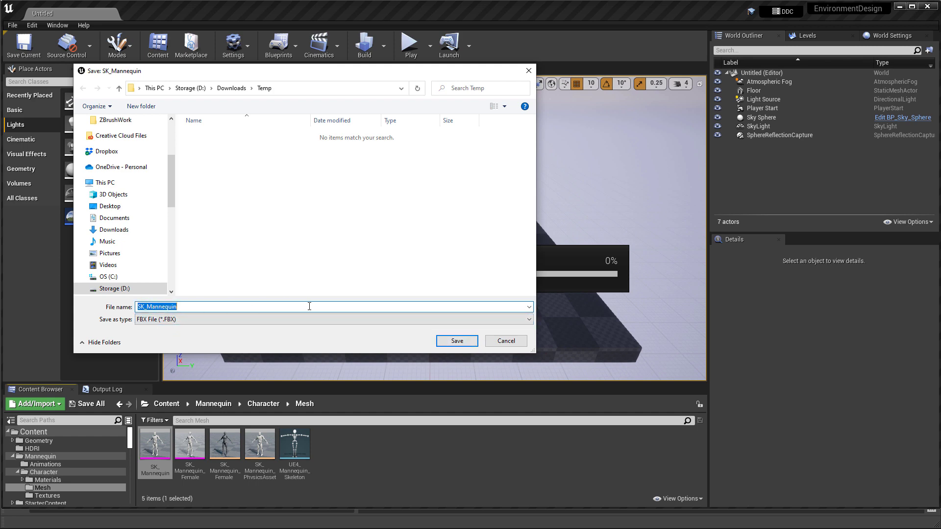
click(456, 342)
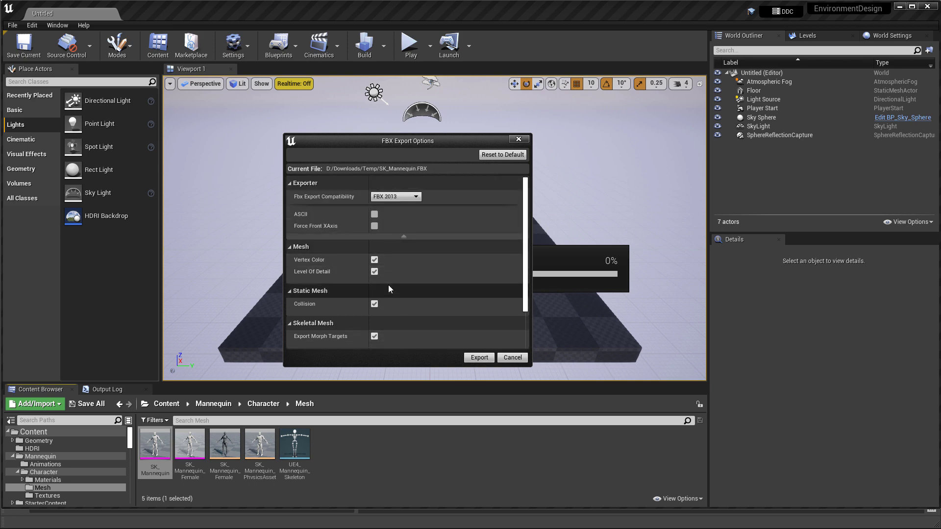
Export with FBX 2013 compatibility, vertex colours, Level Of Detail and morph targets off
mouse_move(313, 199)
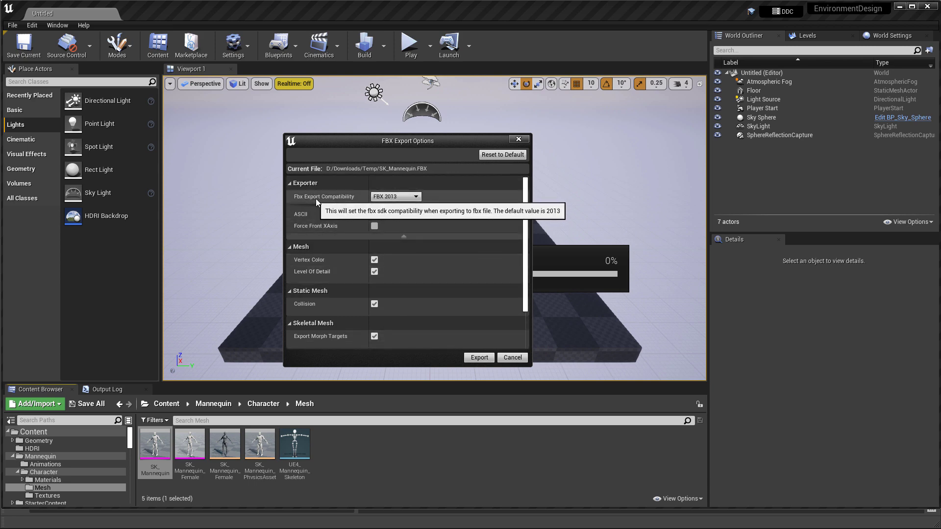
click(395, 198)
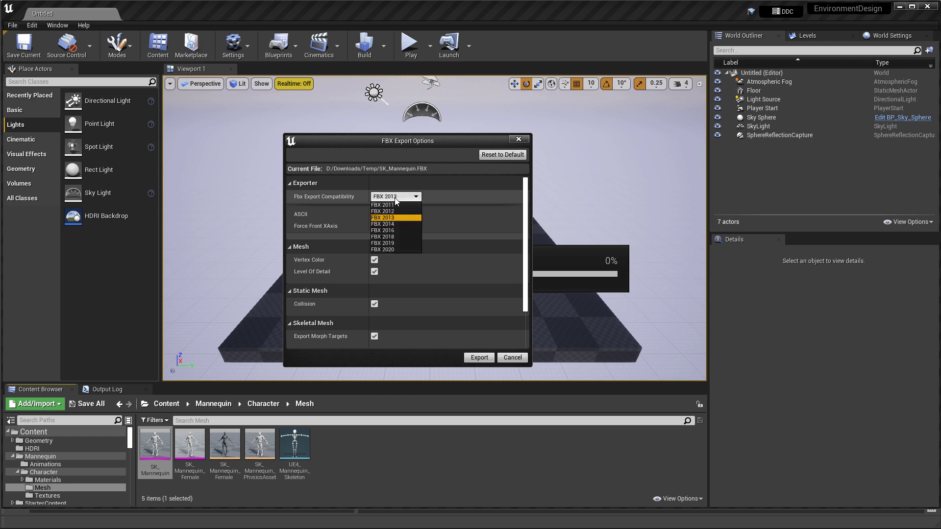
click(398, 218)
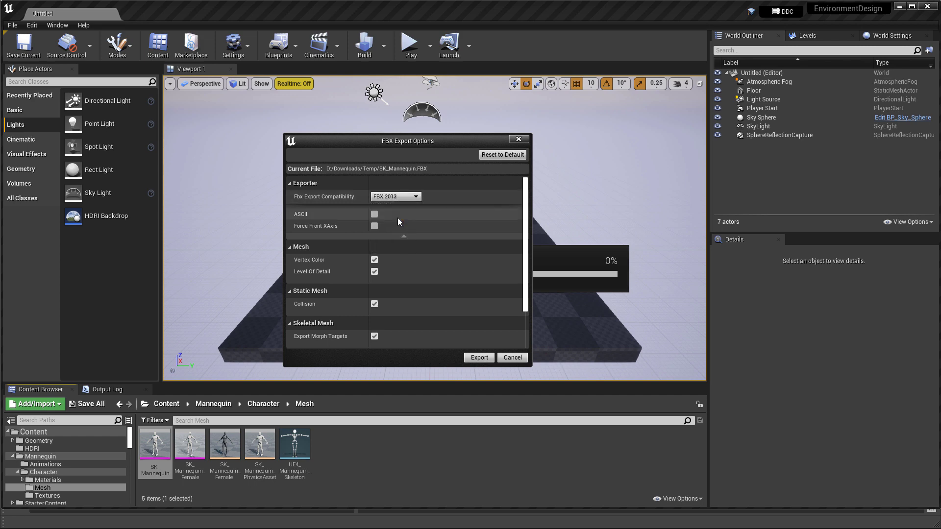
click(375, 260)
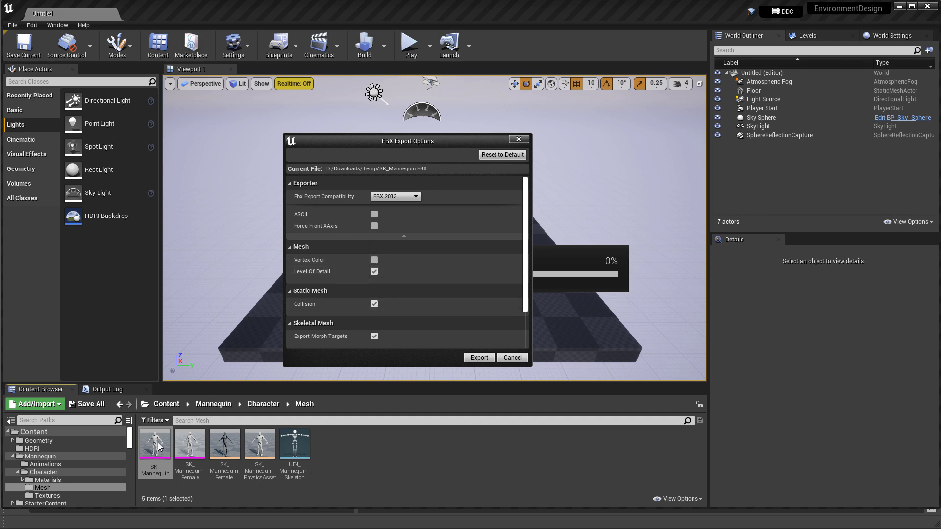
click(374, 272)
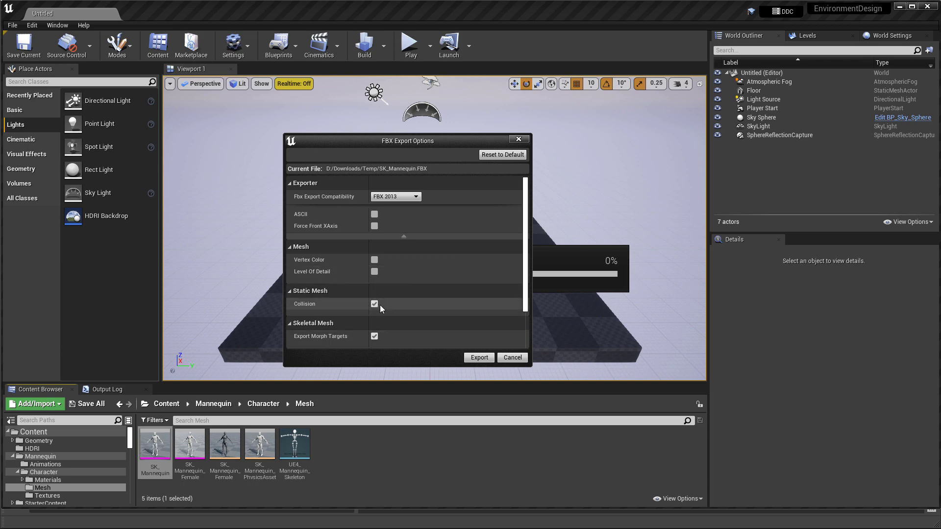
scroll(381, 305, down, 3)
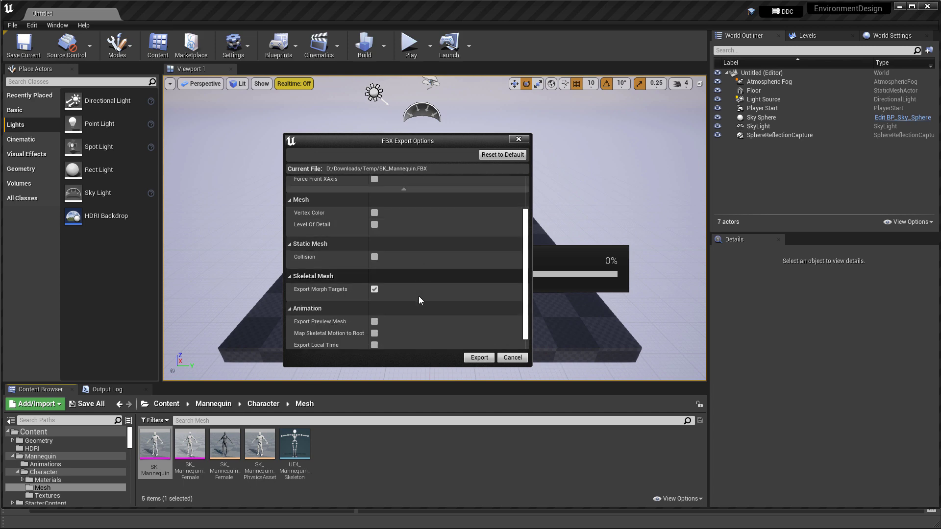
click(374, 289)
scroll(374, 291, down, 1)
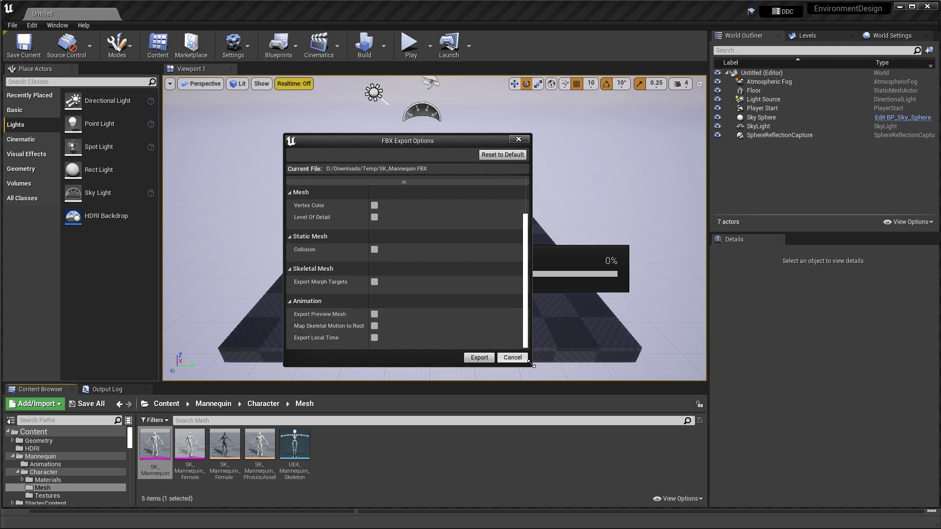
click(479, 358)
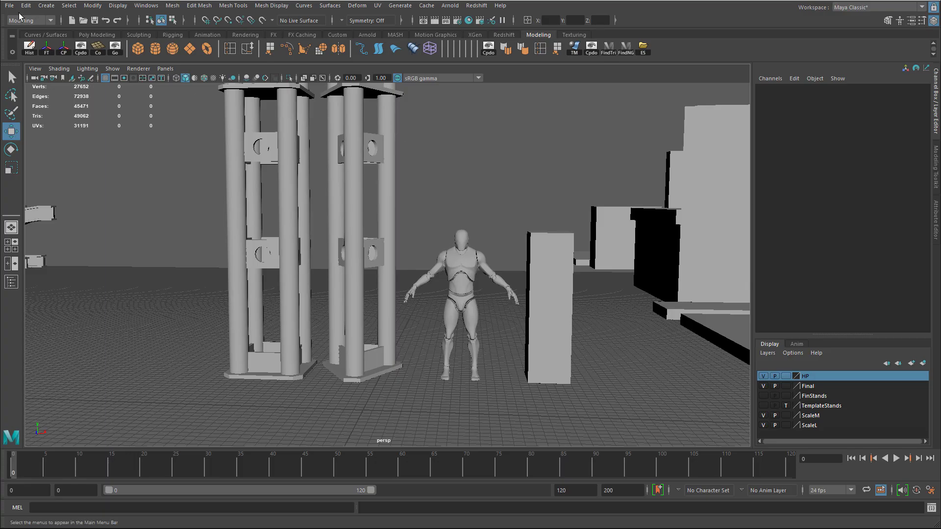
Start a new empty Maya scene, discarding the old scene's unsaved changes
click(9, 5)
click(26, 25)
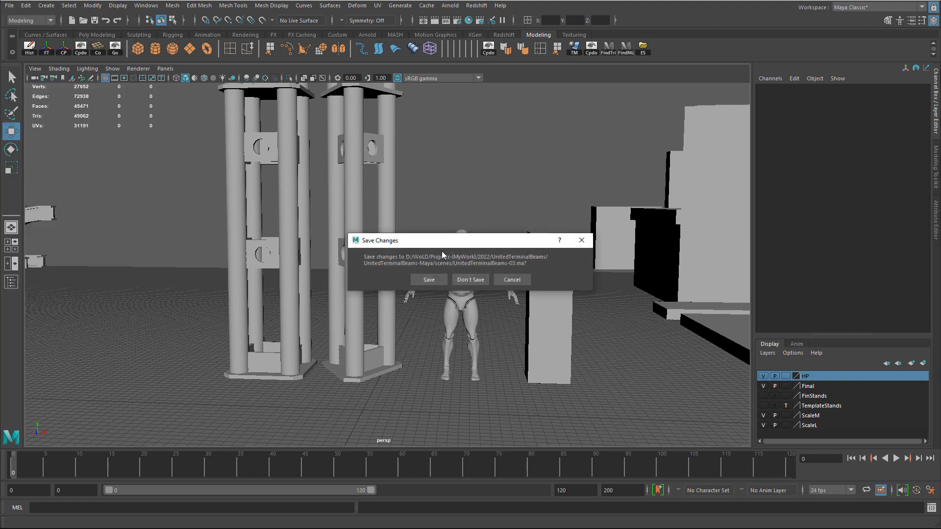
click(478, 281)
scroll(225, 234, up, 10)
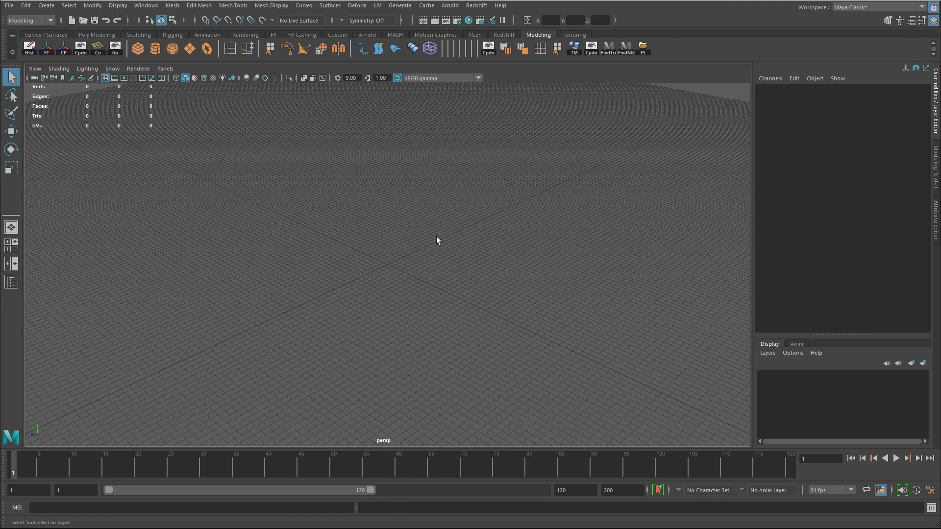
Import SK_Mannequin.FBX from the Temp folder with Use namespaces left off
click(9, 7)
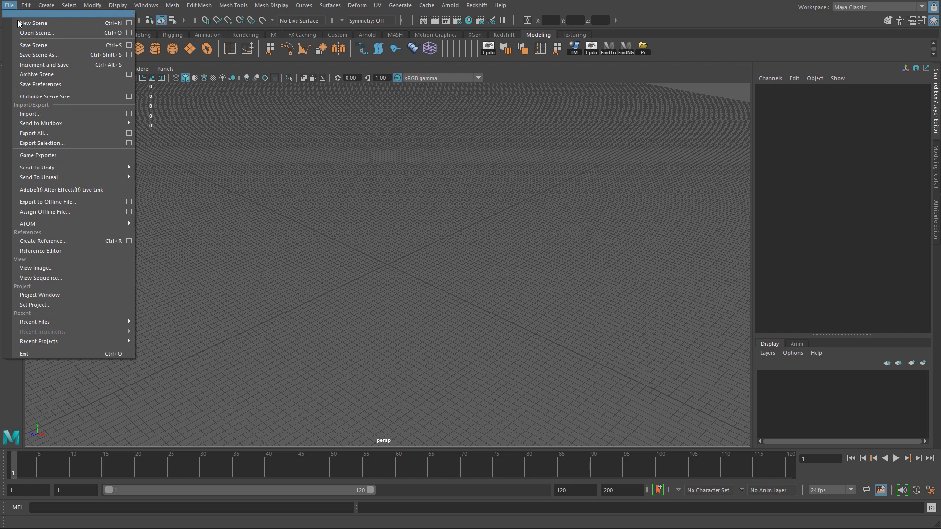
click(51, 114)
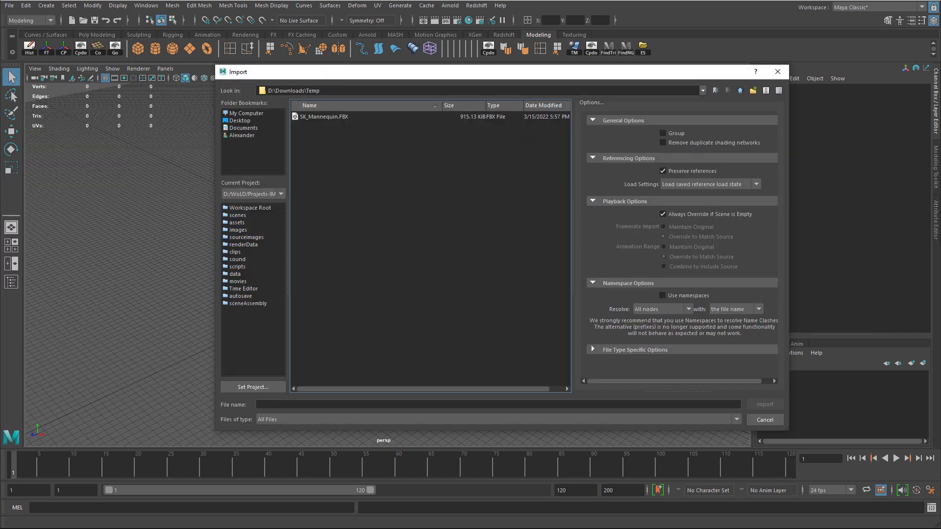
click(326, 117)
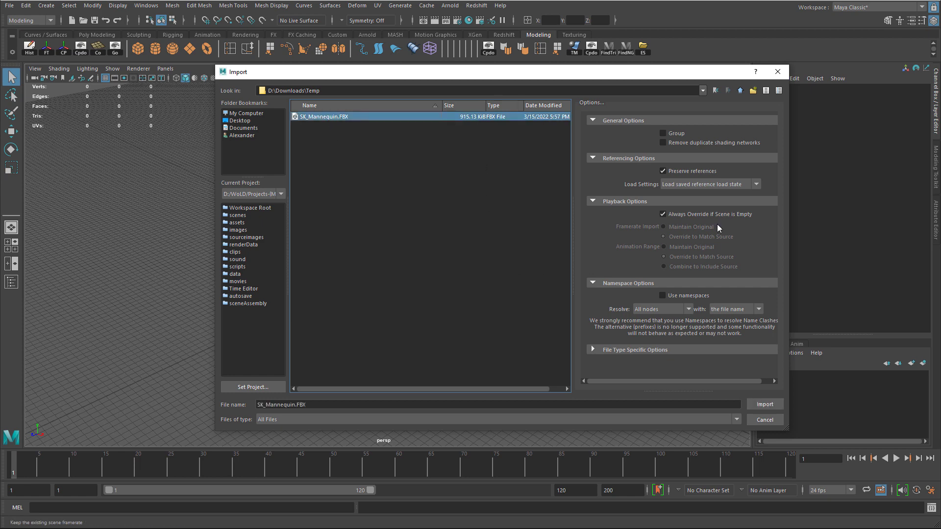
click(680, 296)
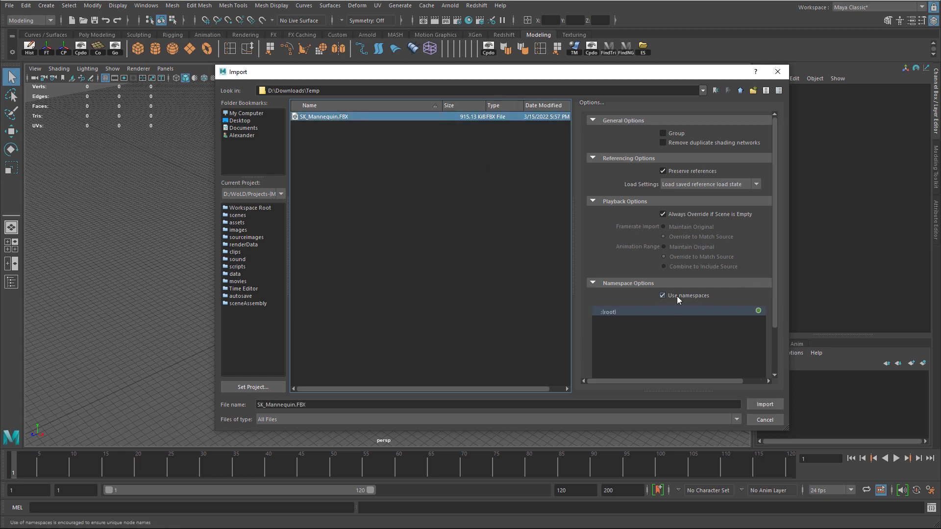
click(677, 296)
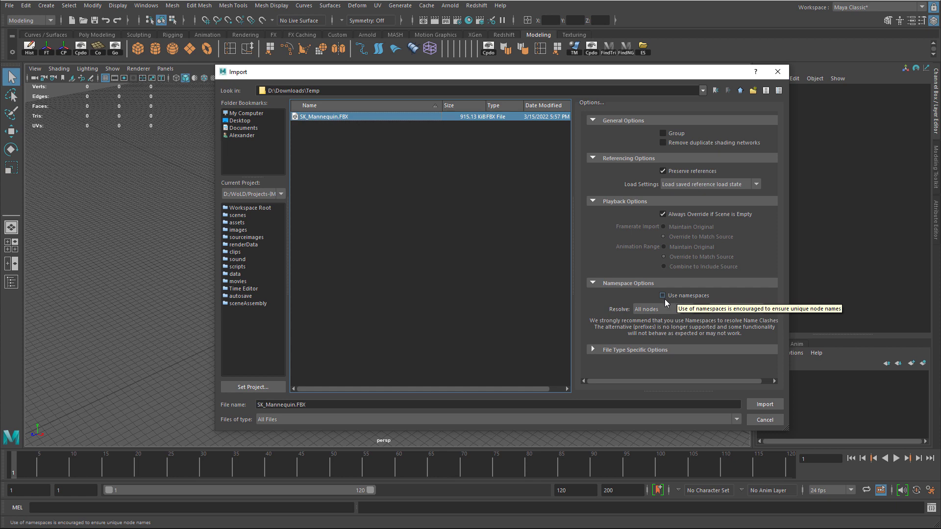
click(679, 294)
click(674, 298)
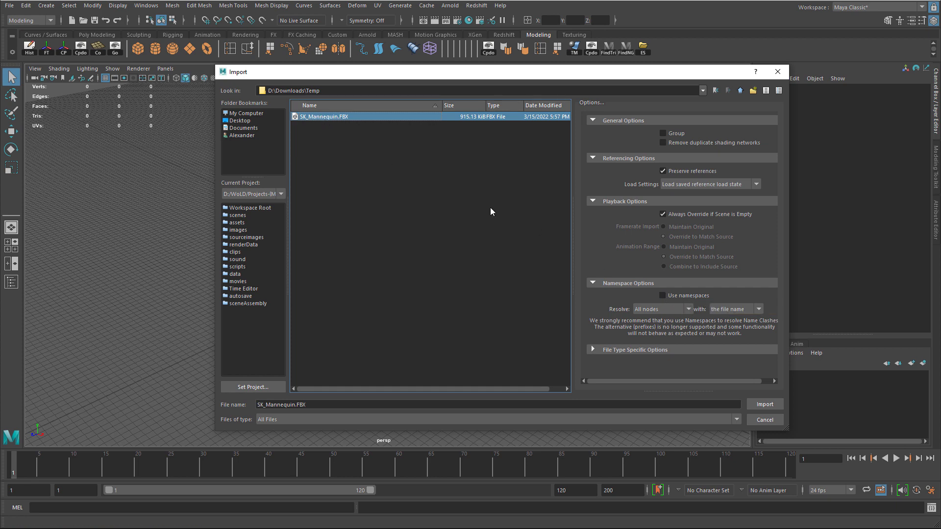
click(765, 405)
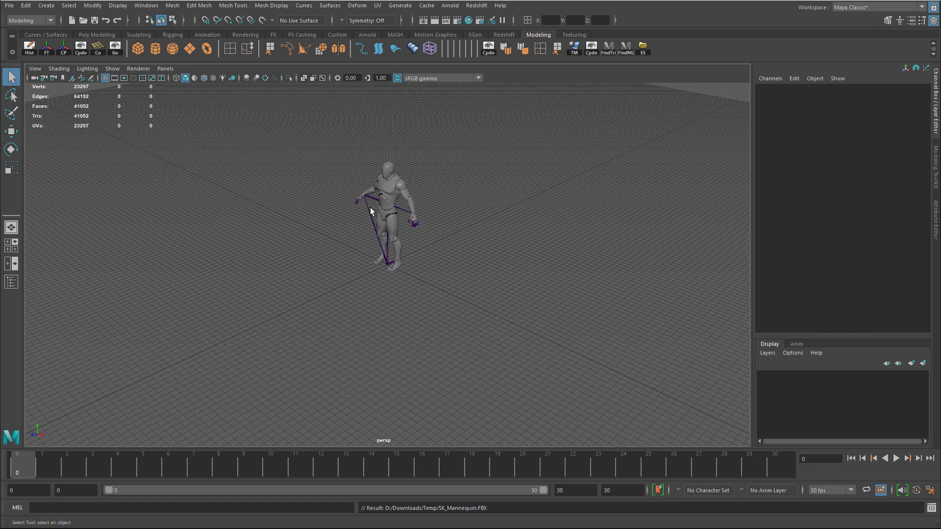
Frame the mannequin facing the camera and select its whole skeleton from the root joint
click(371, 216)
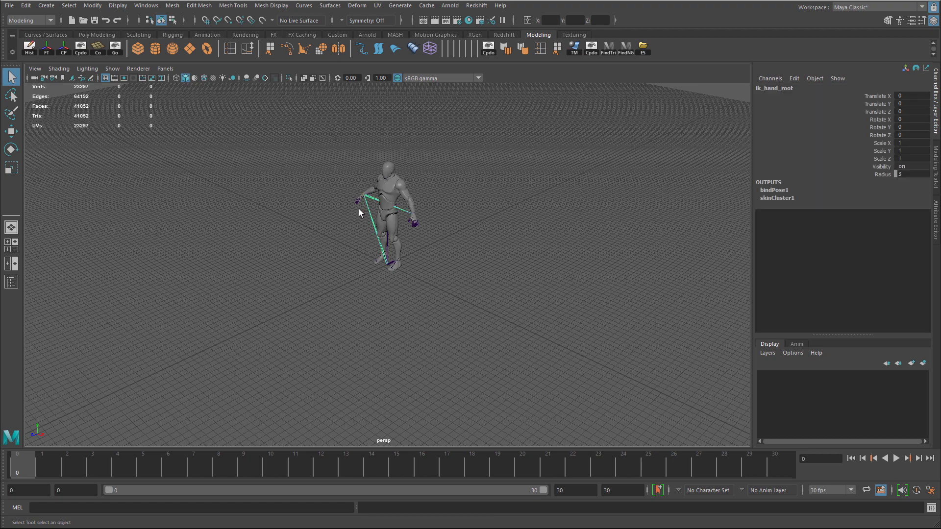
alt+drag(422, 248, 444, 246)
scroll(441, 226, up, 5)
alt+drag(420, 204, 389, 244)
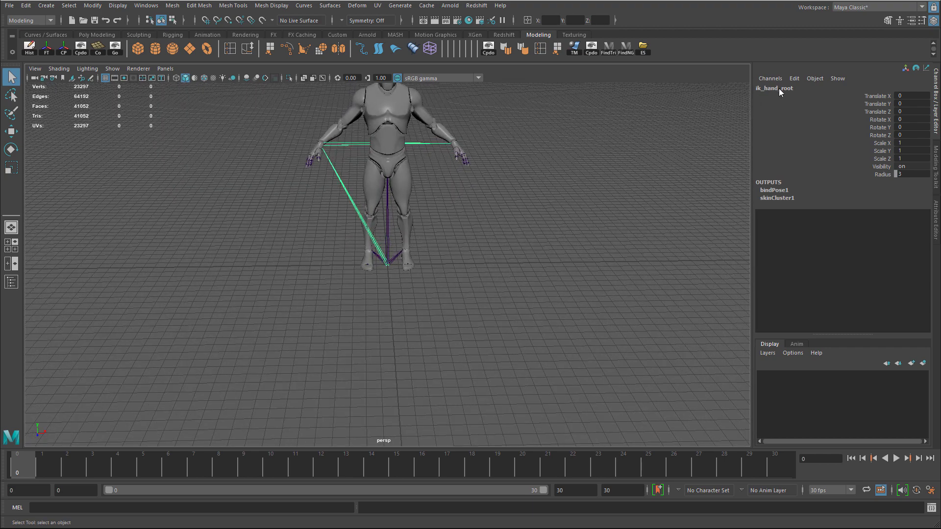
click(386, 232)
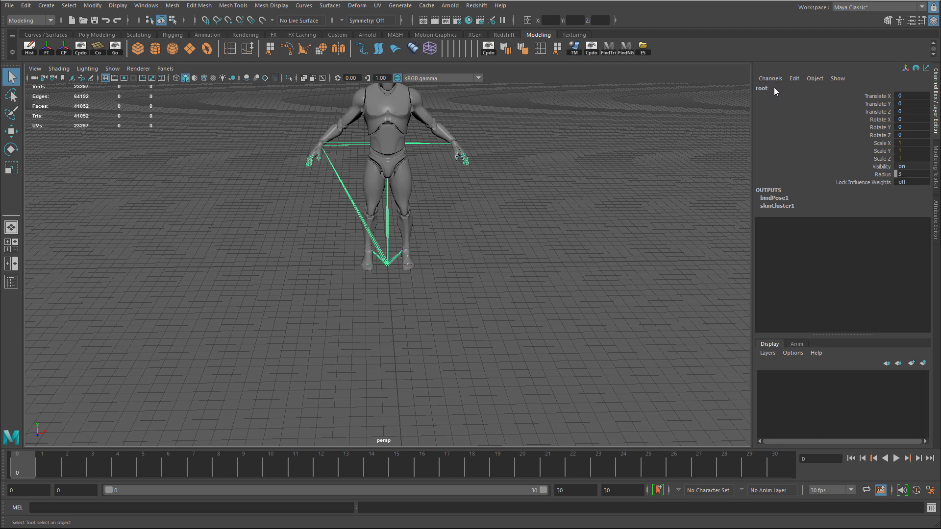
Select the mannequin mesh, toggle wireframe and shaded display, and switch to the Move tool
click(459, 242)
key(4)
alt+drag(459, 242, 501, 247)
key(w)
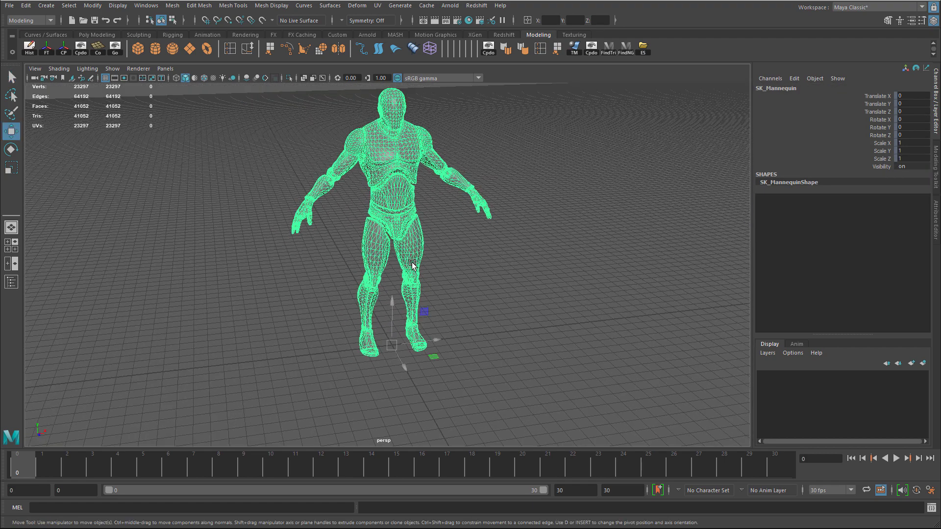
key(5)
click(399, 339)
click(387, 235)
click(419, 325)
click(406, 206)
In the Outliner, move the mesh child to top level and delete the leftover SK_Mannequin group
click(11, 282)
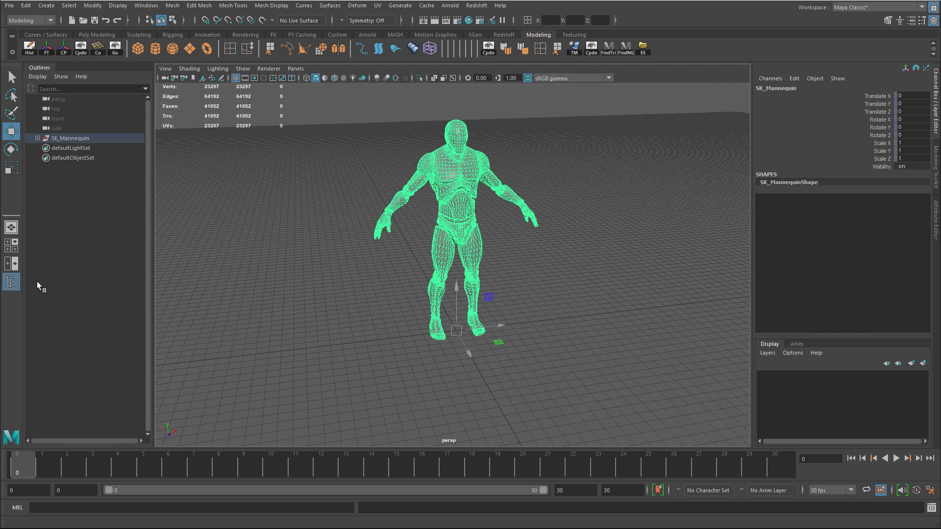
click(37, 138)
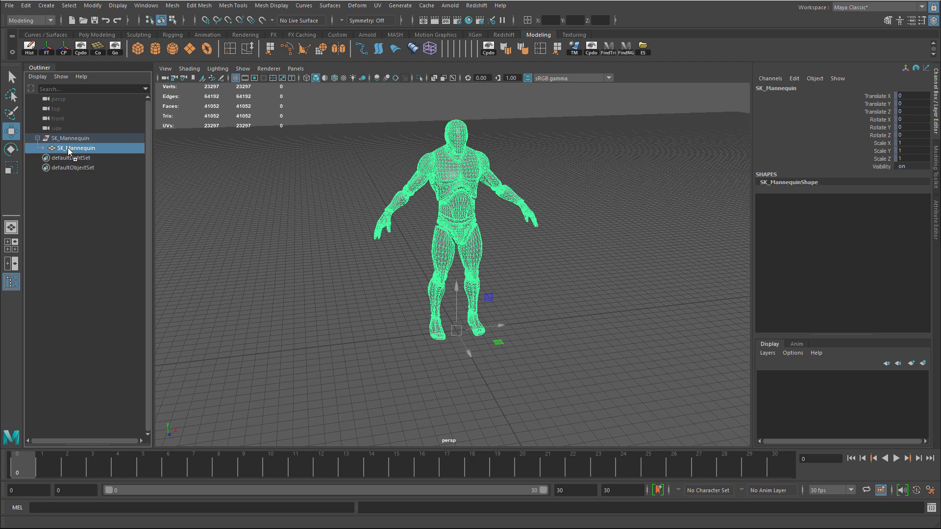
drag(81, 148, 63, 131)
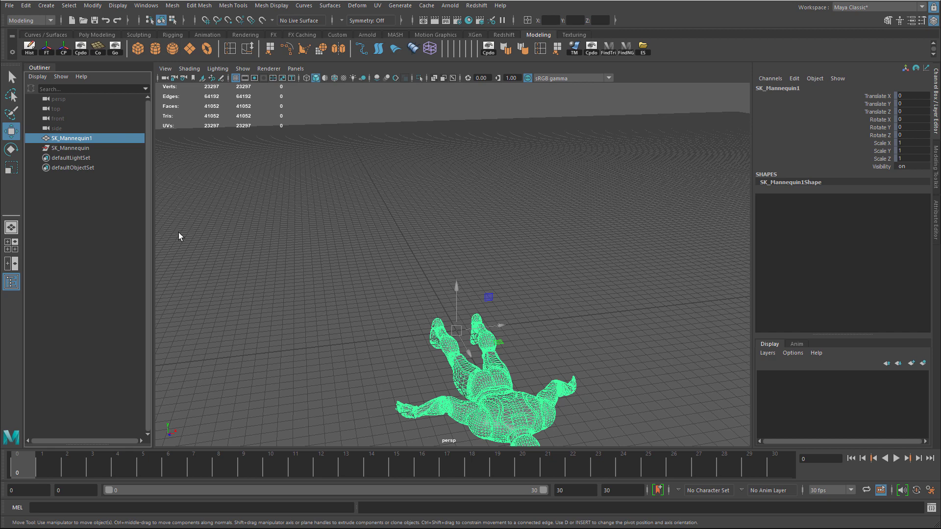
click(66, 149)
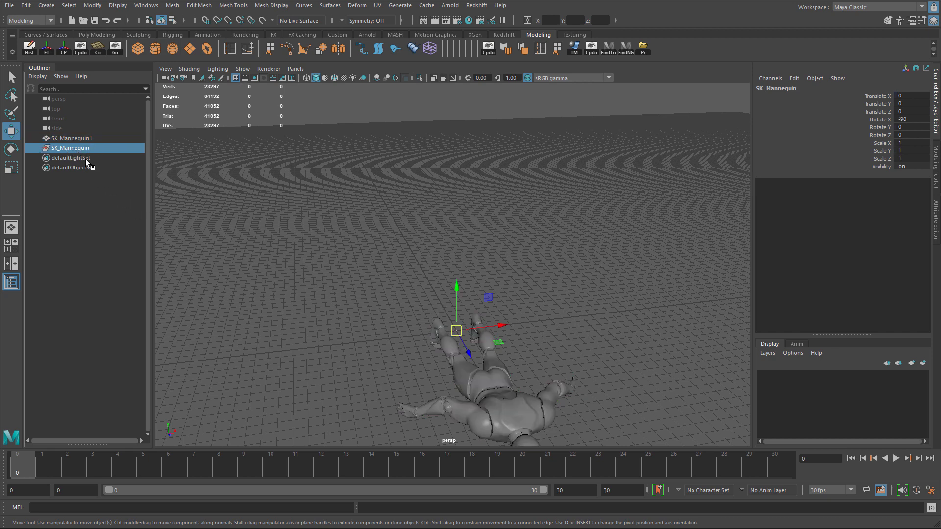
key(Delete)
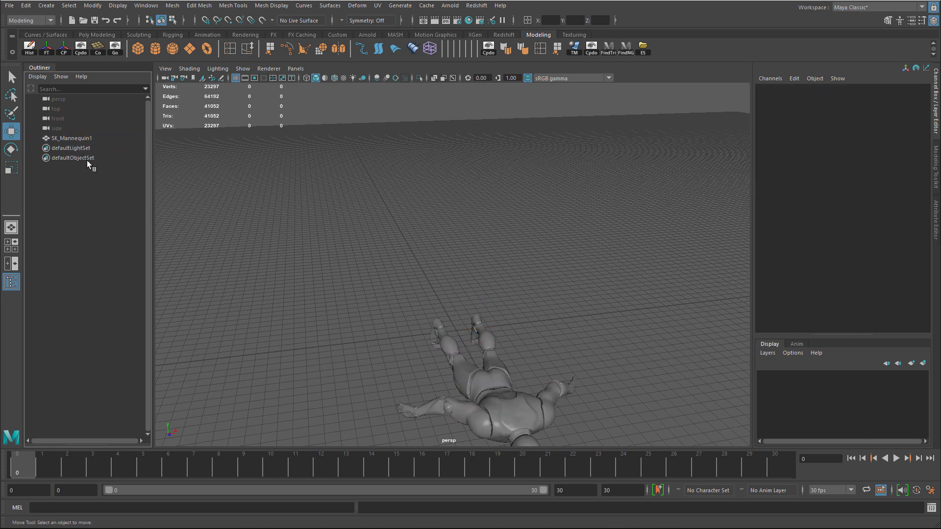
click(62, 138)
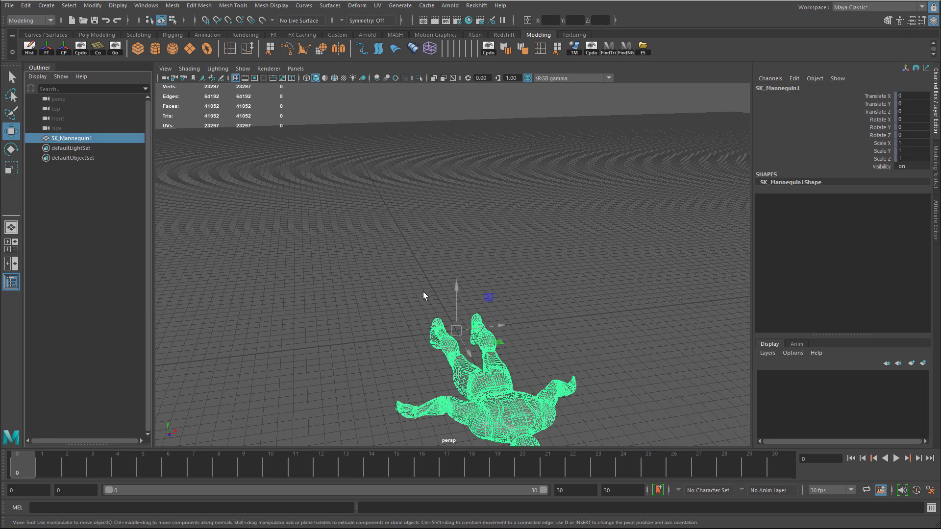
Unlock the translate, rotate and scale channels of SK_Mannequin1 in the Channel Box
alt+drag(376, 337, 593, 320)
alt+middle_drag(601, 294, 536, 309)
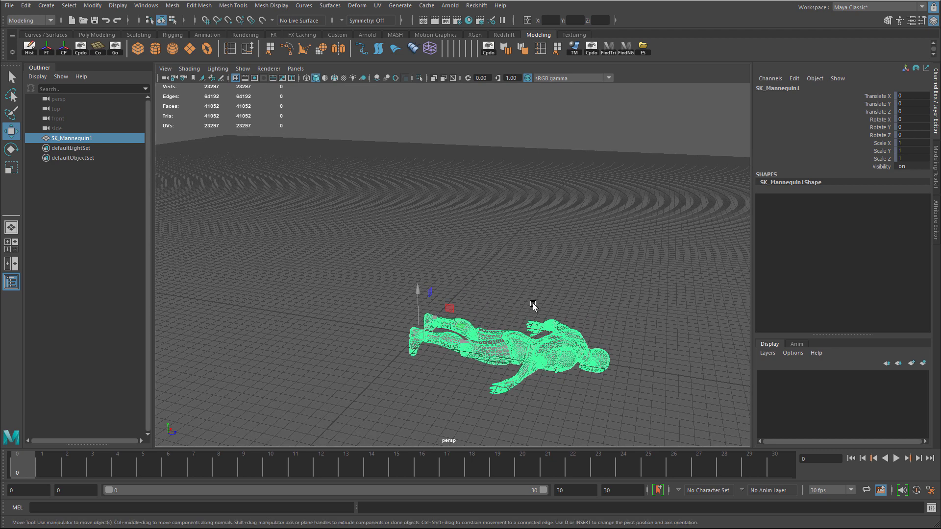
click(869, 97)
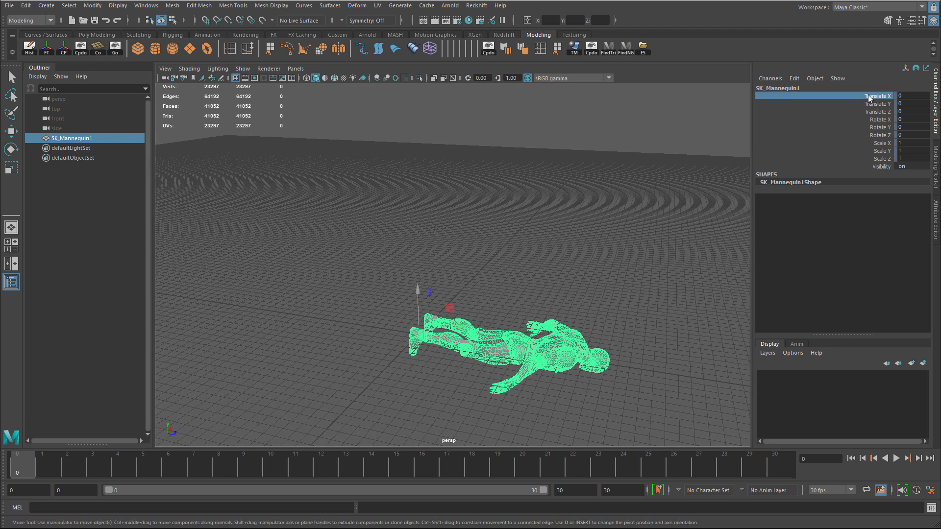
drag(869, 97, 877, 158)
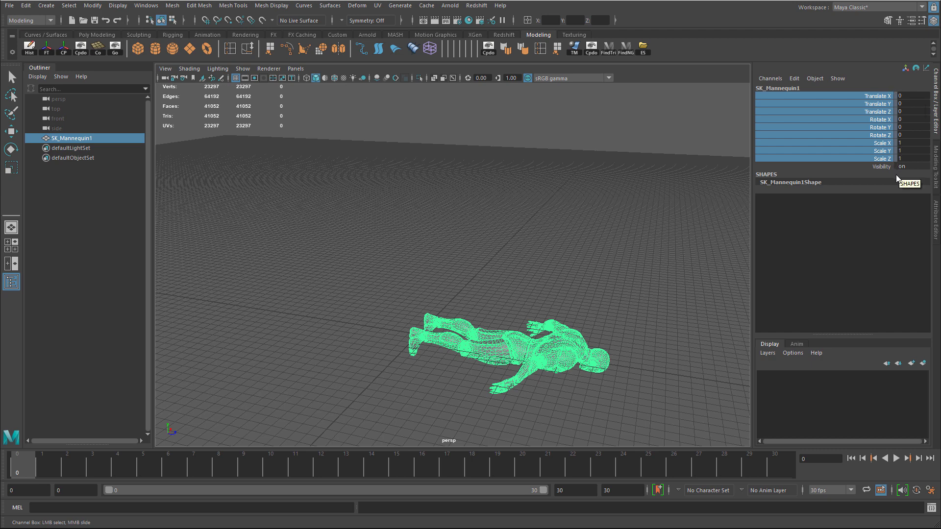
right_click(850, 100)
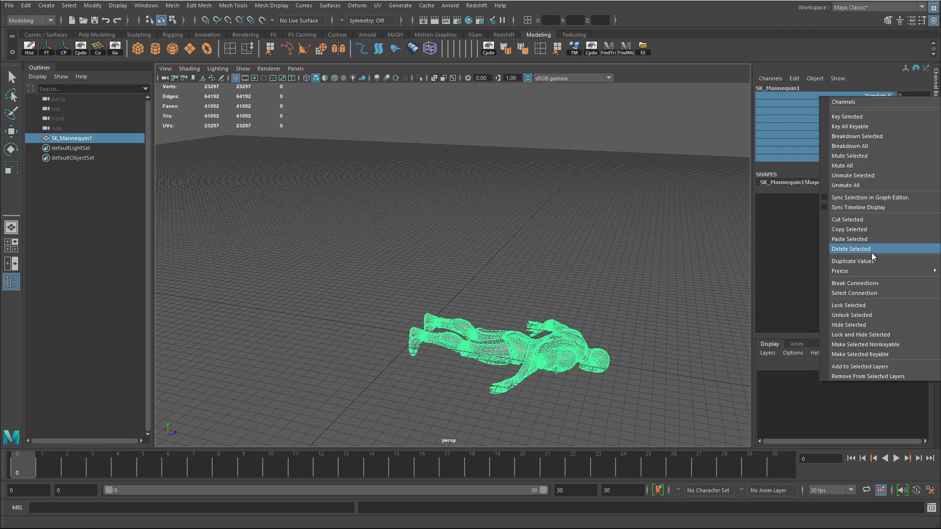
click(866, 316)
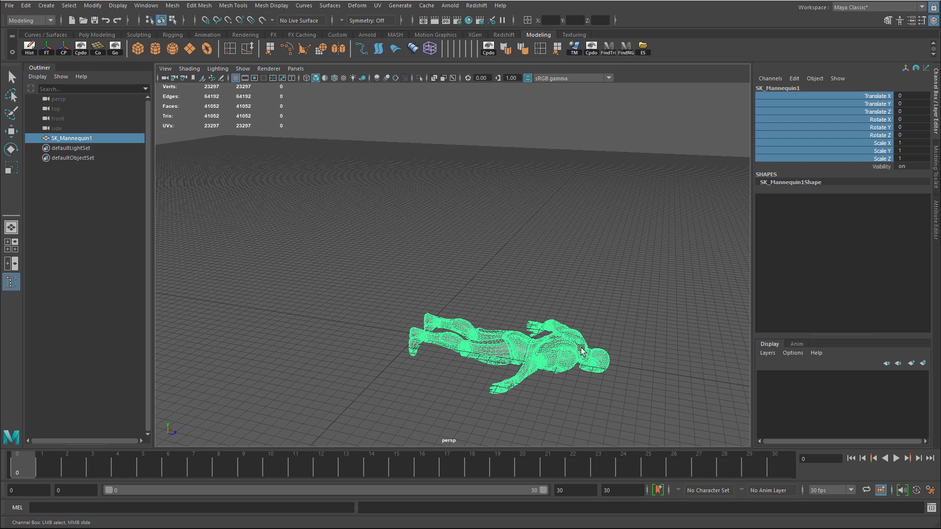
Stand the mannequin upright by setting Rotate X to -90
key(e)
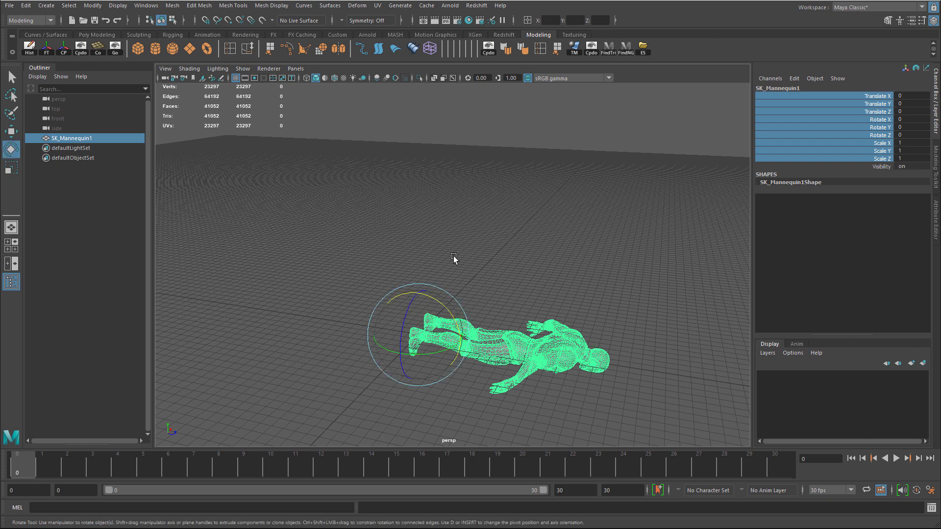
drag(446, 308, 410, 294)
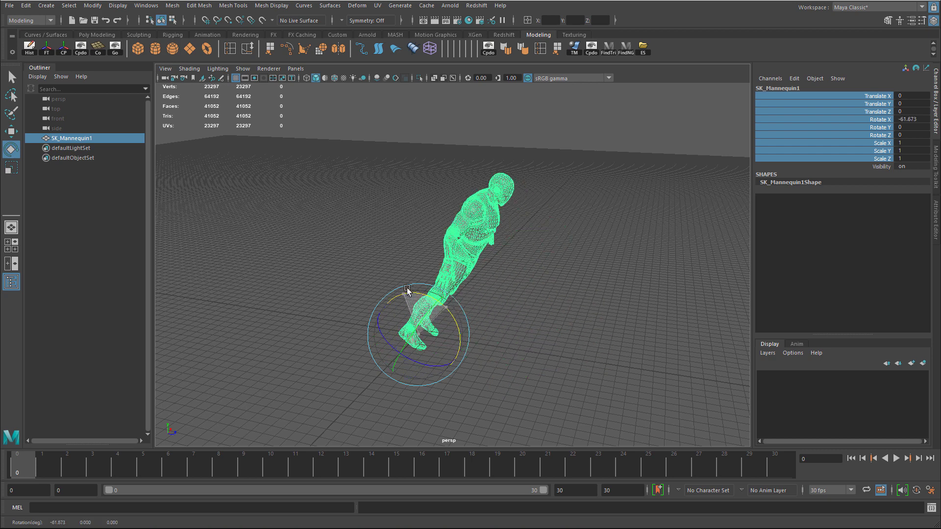
double_click(907, 119)
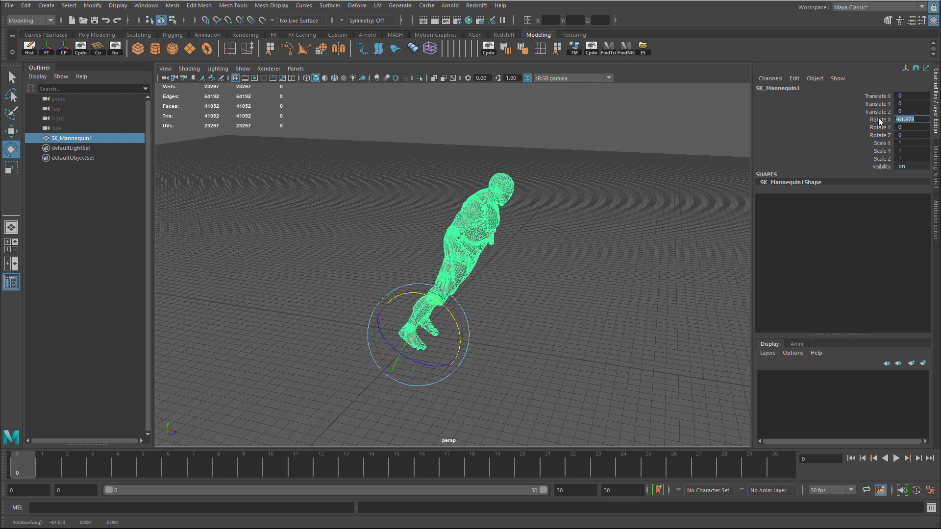
text(-90)
key(Return)
Rename the mesh to SK_Mannequin and close the Outliner
key(w)
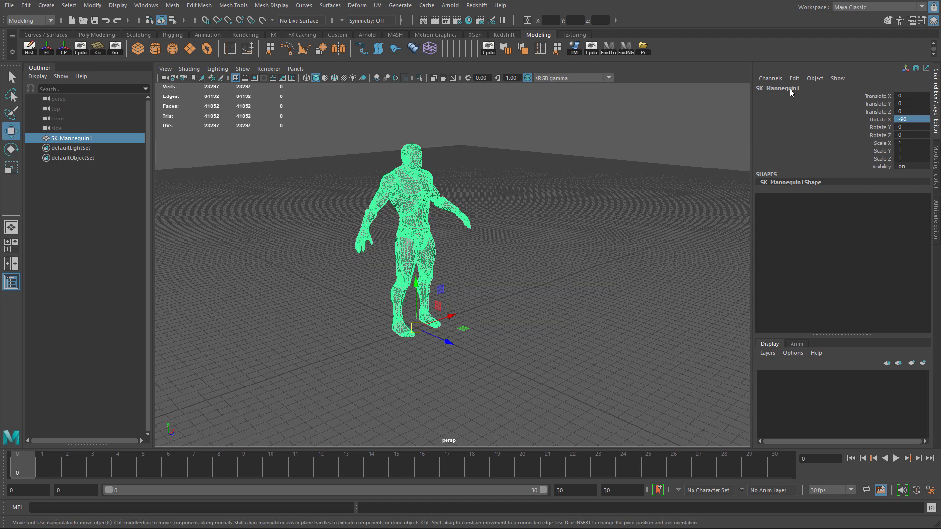
click(815, 87)
key(BackSpace)
key(Return)
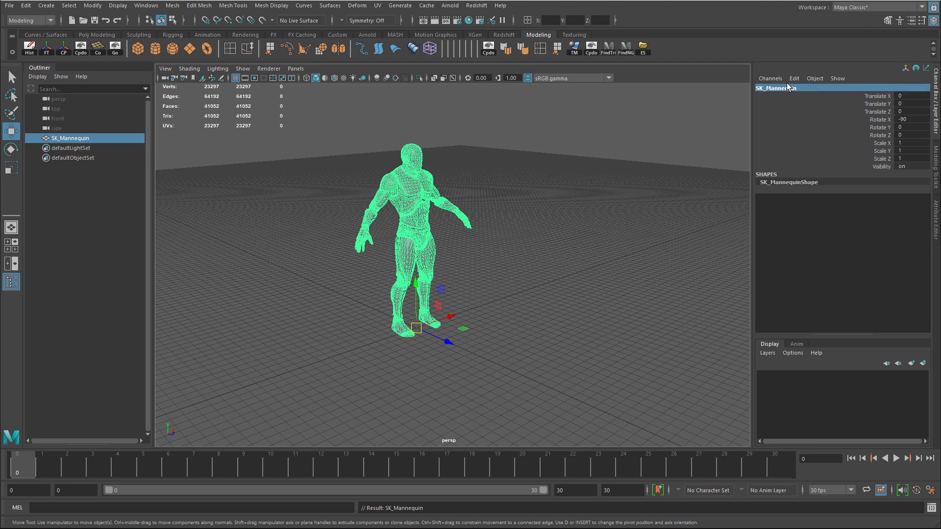
click(11, 282)
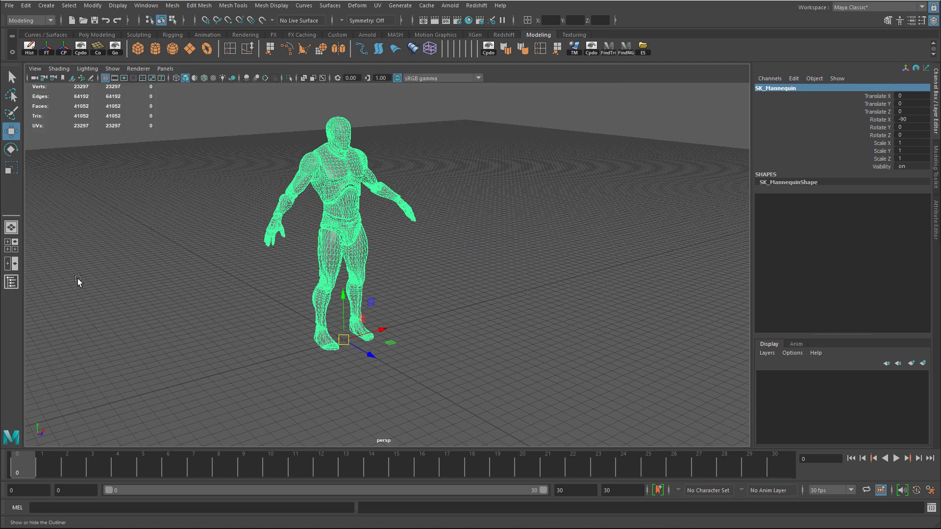
Assign the existing lambert1 material to the mannequin and check its shading from a front view
right_click(342, 164)
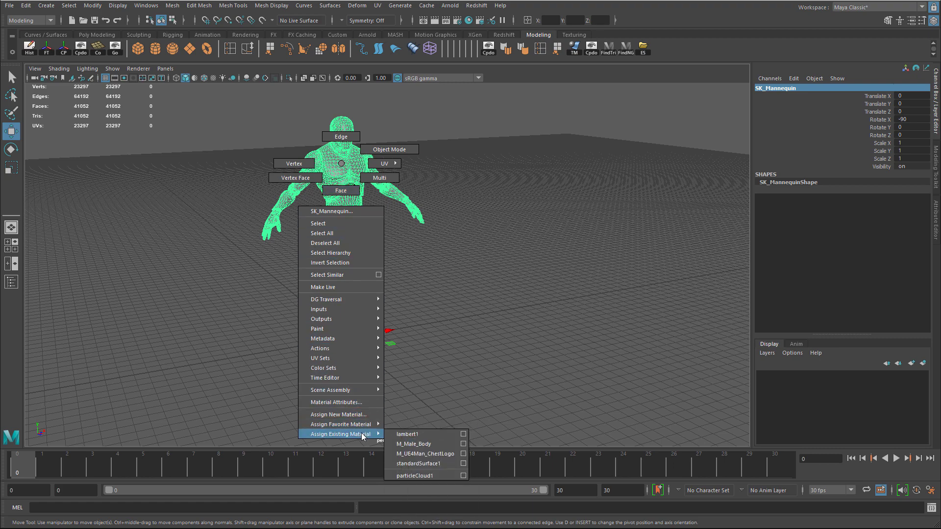
click(413, 434)
click(433, 280)
alt+drag(432, 279, 368, 224)
click(368, 223)
alt+right_drag(368, 223, 473, 269)
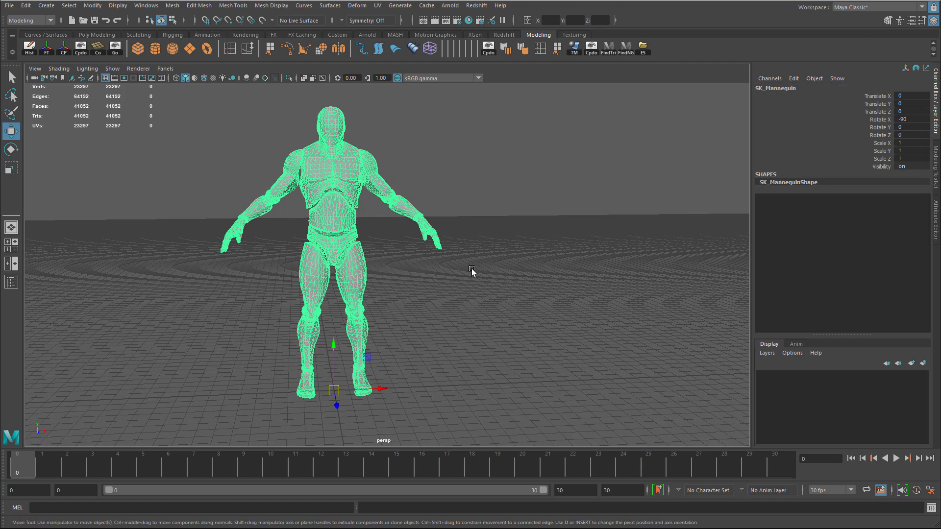
click(472, 271)
click(342, 177)
Start Export Selection for the selected mannequin and widen the dialog to review the FBX options
click(7, 7)
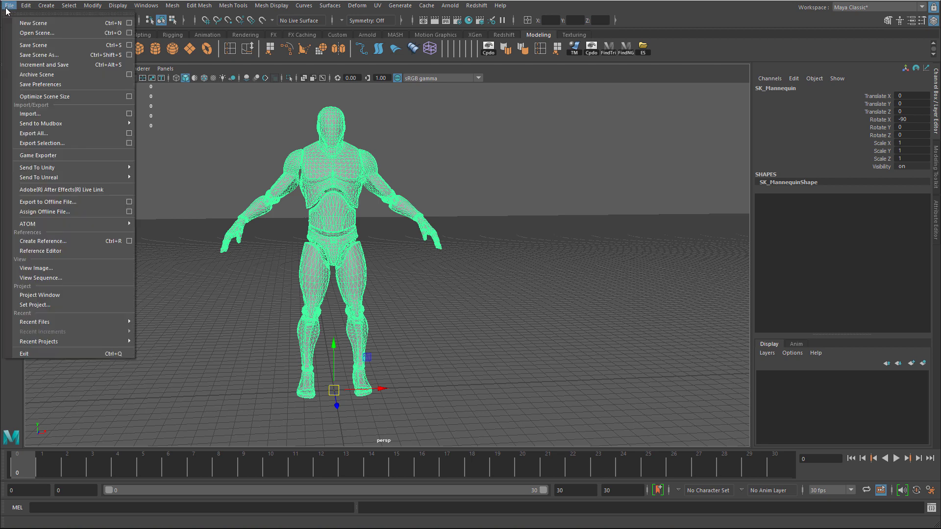
click(37, 144)
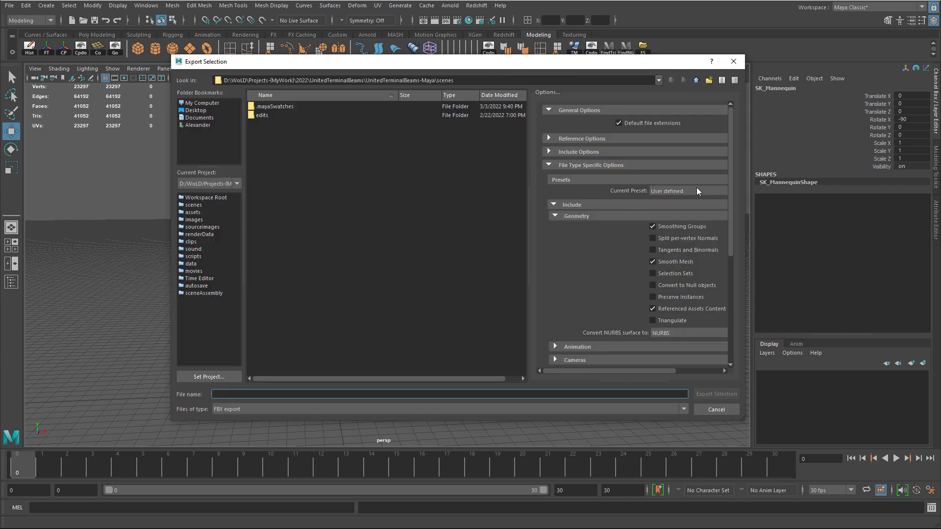
drag(750, 197, 765, 197)
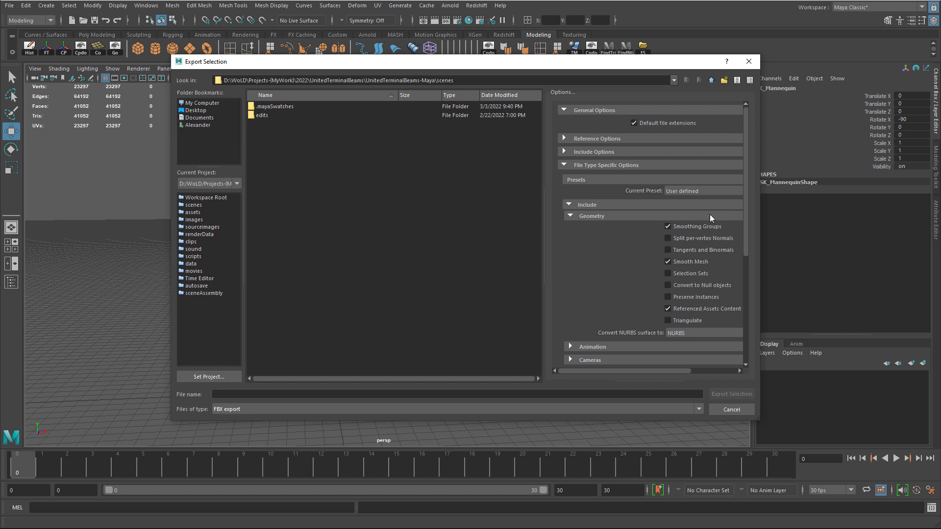
click(375, 260)
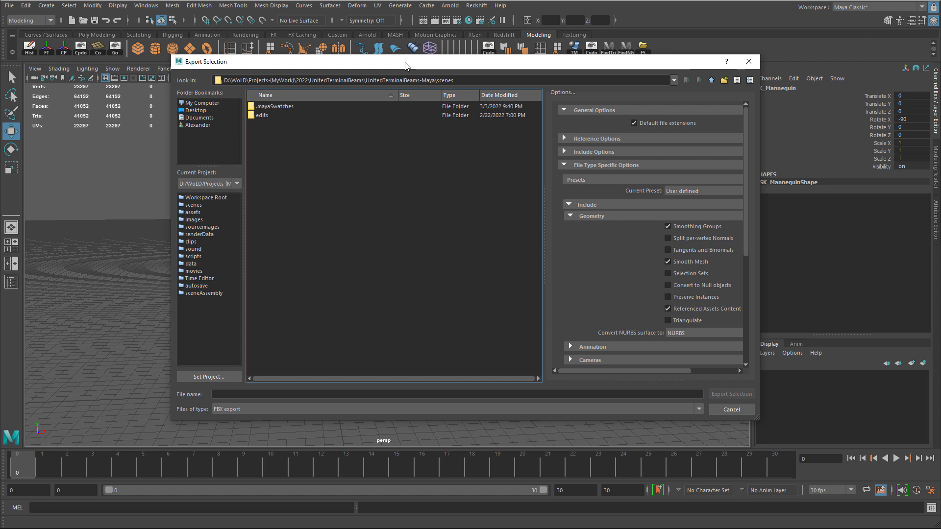
Export the mannequin over SK_Mannequin.FBX in D:\Downloads\Temp, confirming the file replacement
triple_click(353, 80)
text(D:\Downloads\Temp)
key(Return)
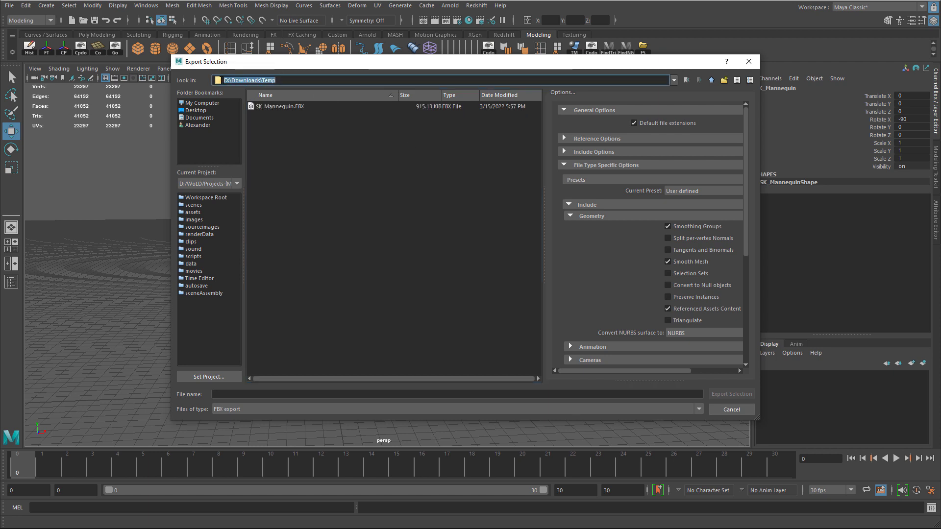
click(273, 107)
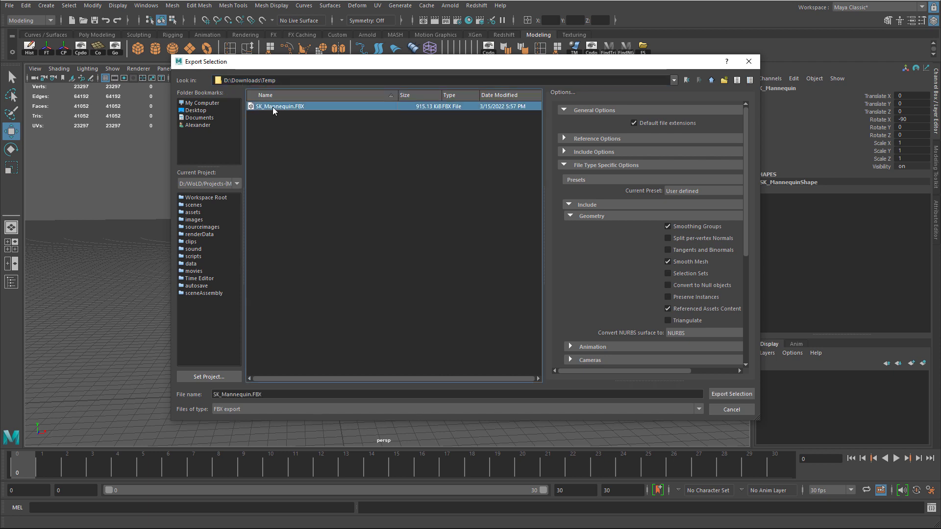
click(731, 397)
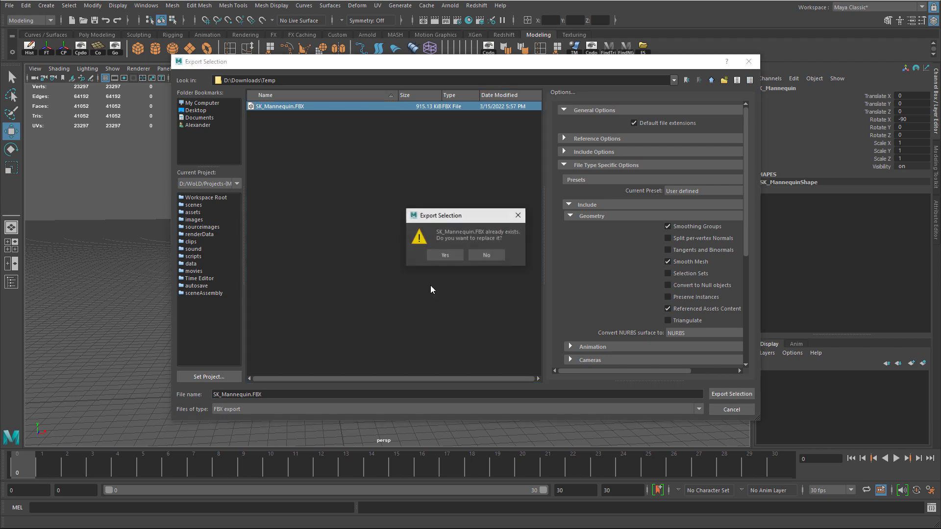
click(453, 258)
Select the mannequin in the viewport and delete it from the scene
click(272, 173)
drag(271, 173, 273, 248)
key(Delete)
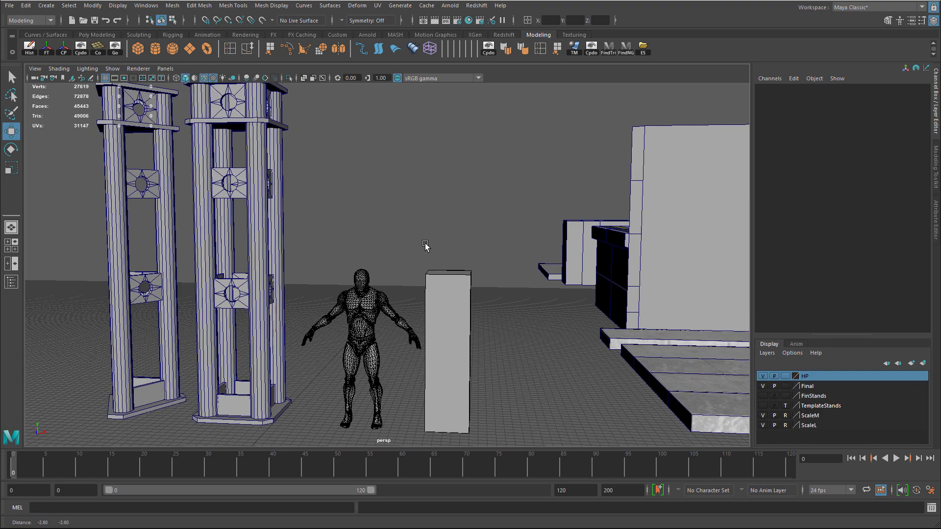
Turn off visibility for the ScaleL and ScaleM layers so the tall box and old figure vanish
alt+middle_drag(432, 234, 710, 366)
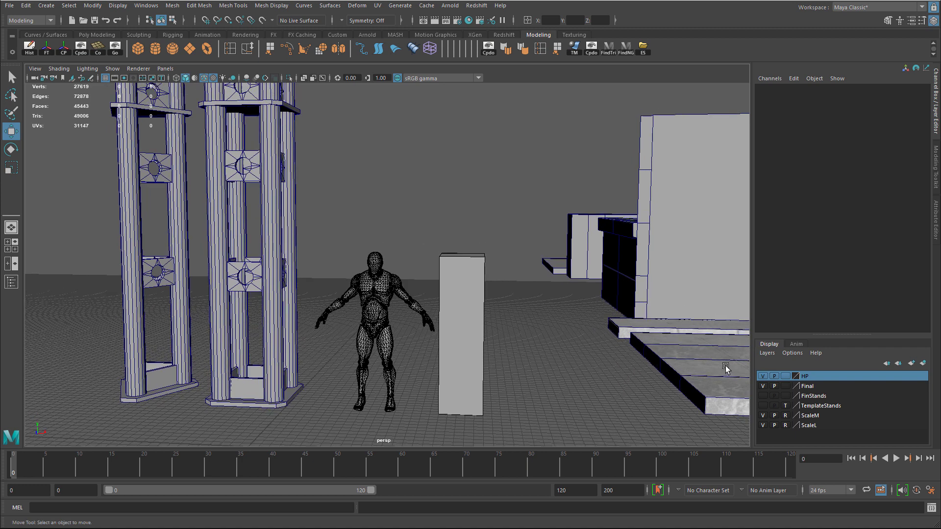
click(764, 426)
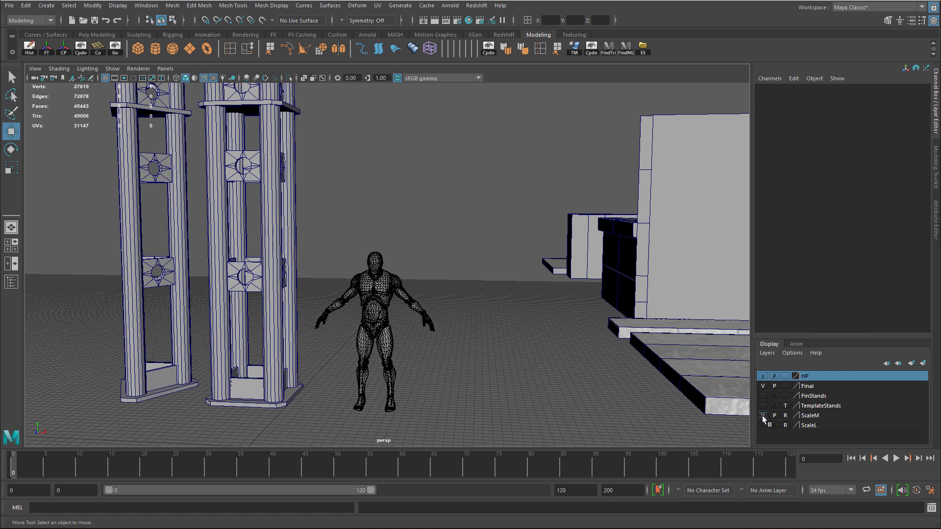
click(763, 416)
alt+right_drag(389, 307, 442, 326)
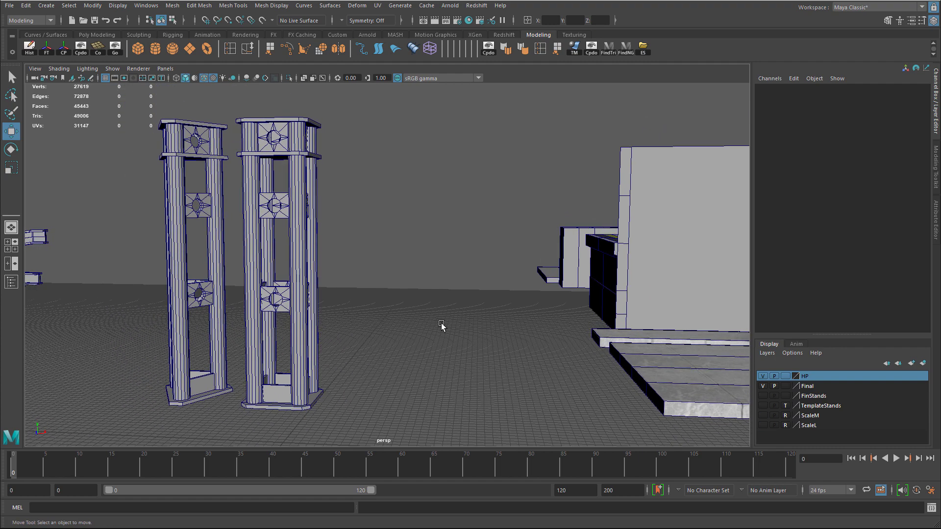
Import SK_Mannequin.FBX into the stands scene
click(9, 5)
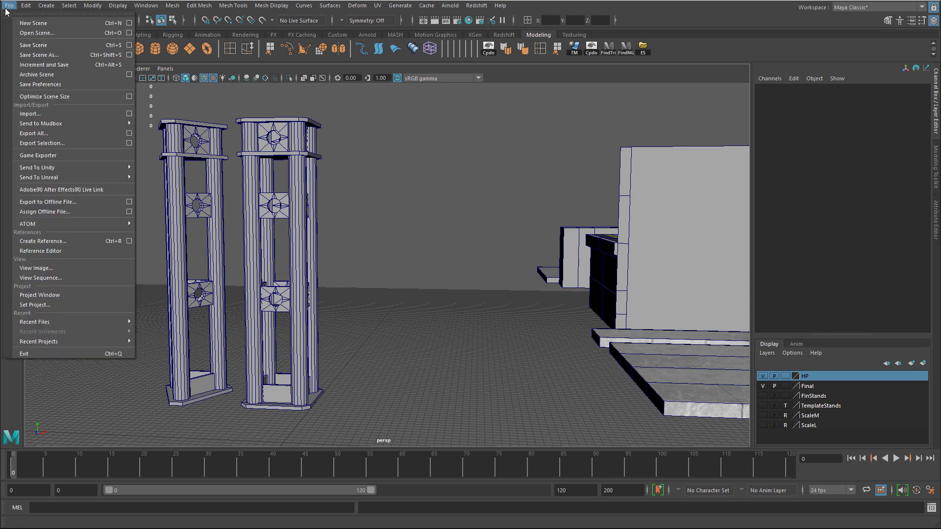
click(37, 120)
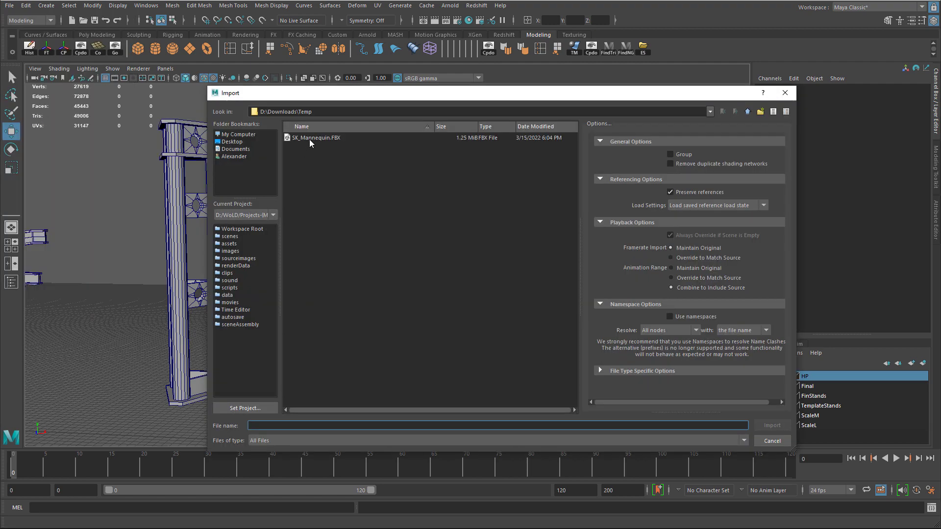
click(310, 139)
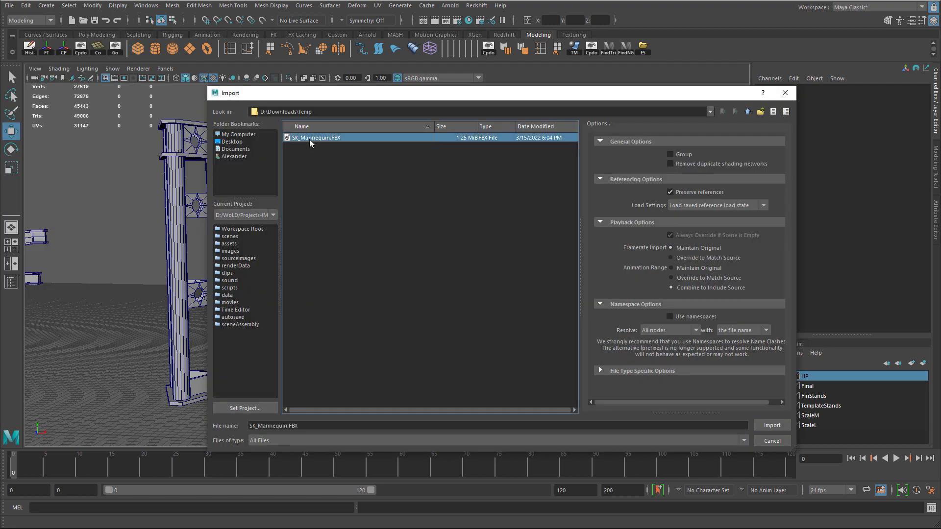
double_click(316, 136)
Frame the mannequin and move it beside the stands to X 93.802, Z -183.365, with wireframe-on-shaded off
click(301, 340)
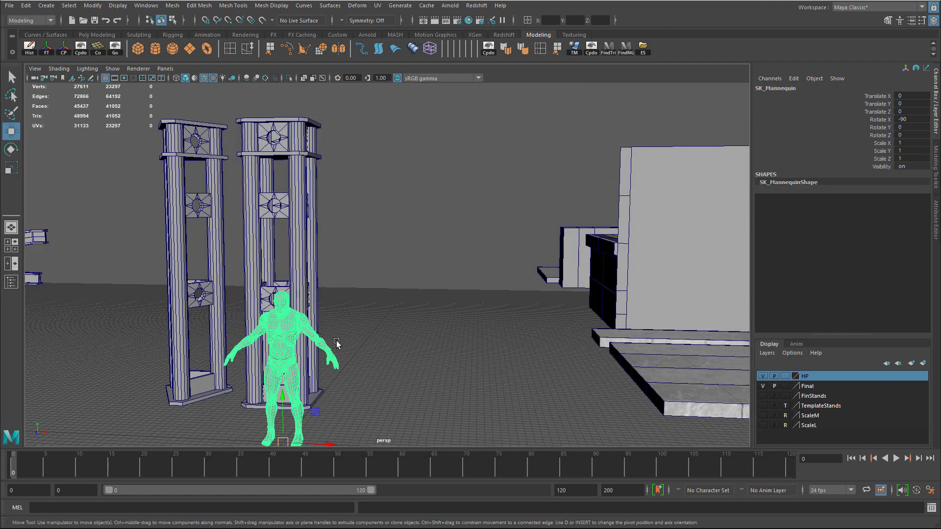
key(f)
drag(387, 350, 237, 359)
drag(343, 385, 514, 304)
alt+drag(515, 304, 466, 274)
click(465, 275)
mouse_move(405, 297)
alt+mouse_down()
mouse_move(513, 273)
mouse_move(417, 283)
alt+mouse_up()
click(204, 78)
click(418, 283)
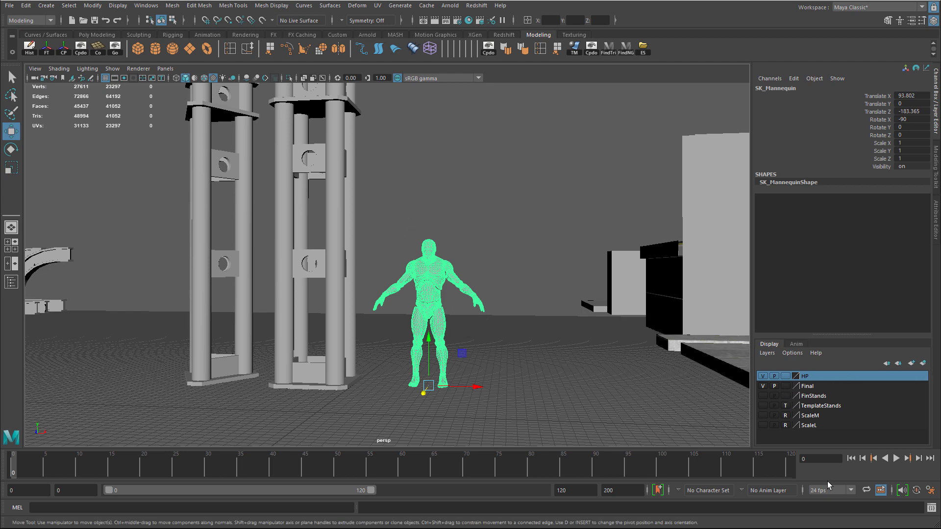
Delete the imported mannequin, then switch ScaleM and ScaleL visibility back on to restore the figure and tall box
key(Delete)
click(763, 416)
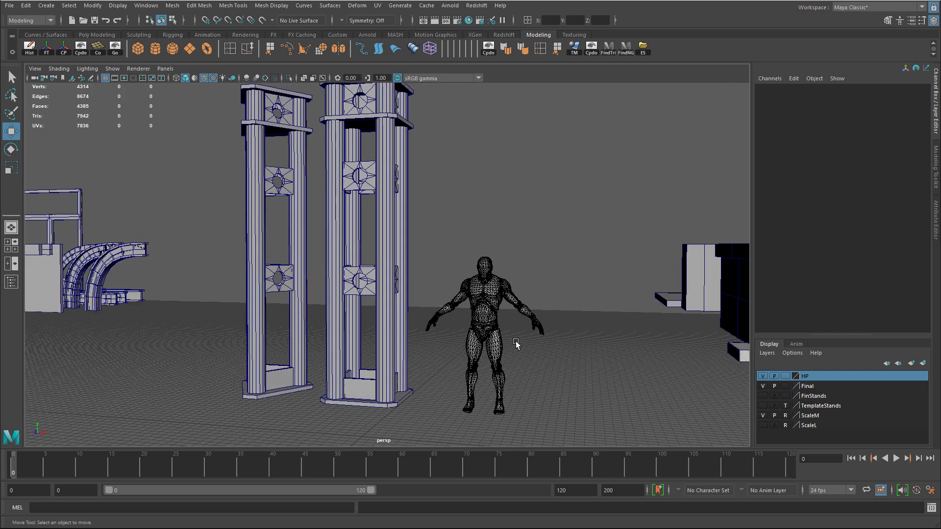
alt+drag(516, 341, 512, 315)
click(763, 426)
alt+middle_drag(517, 314, 571, 346)
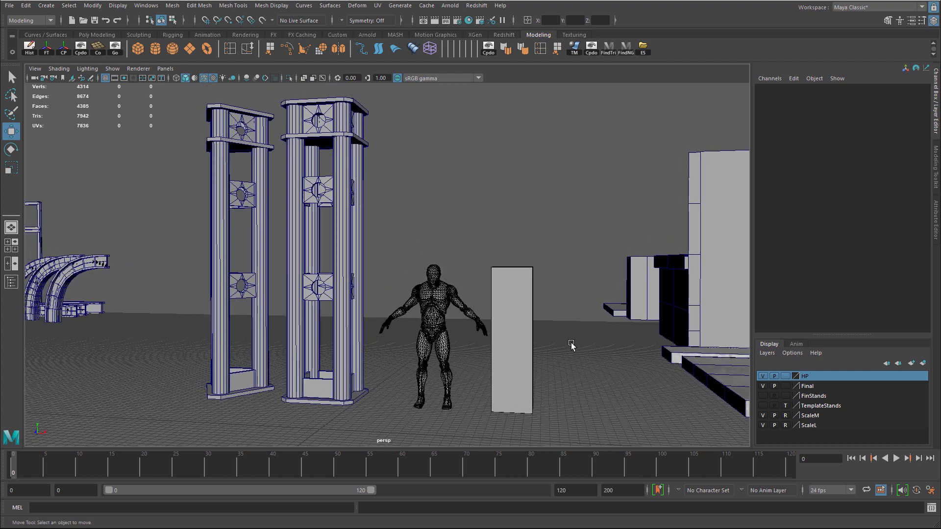